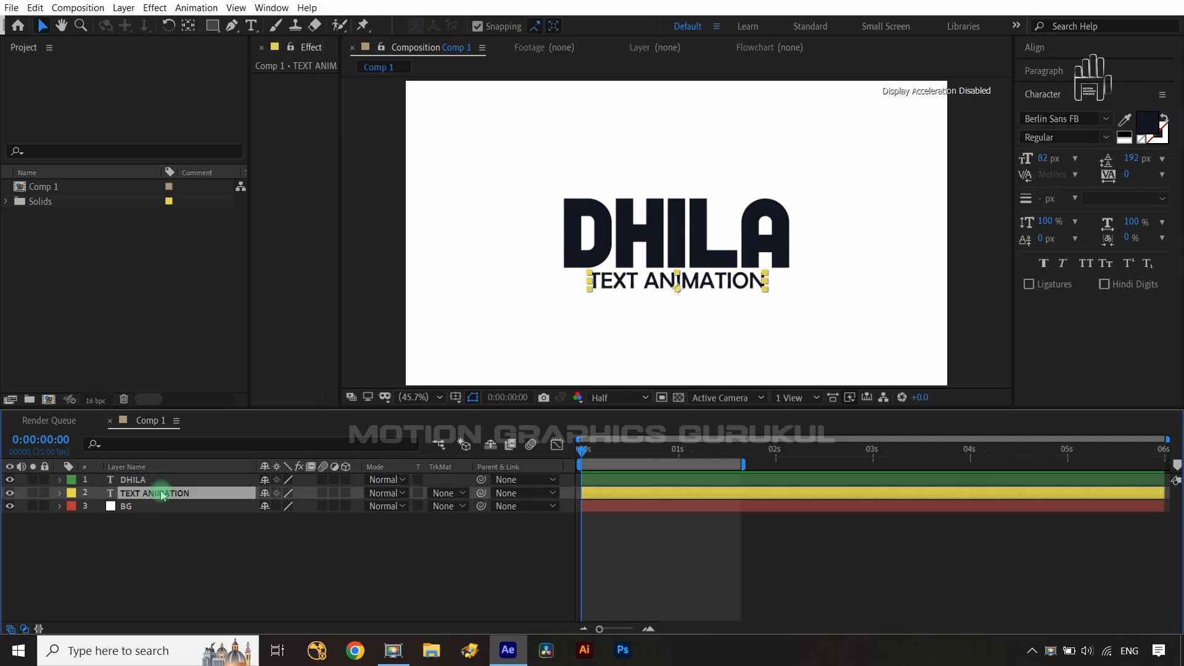
- Inspect the font settings of the DHILA and TEXT ANIMATION text layers
{"action": "left_click", "coordinate": [158, 481]}
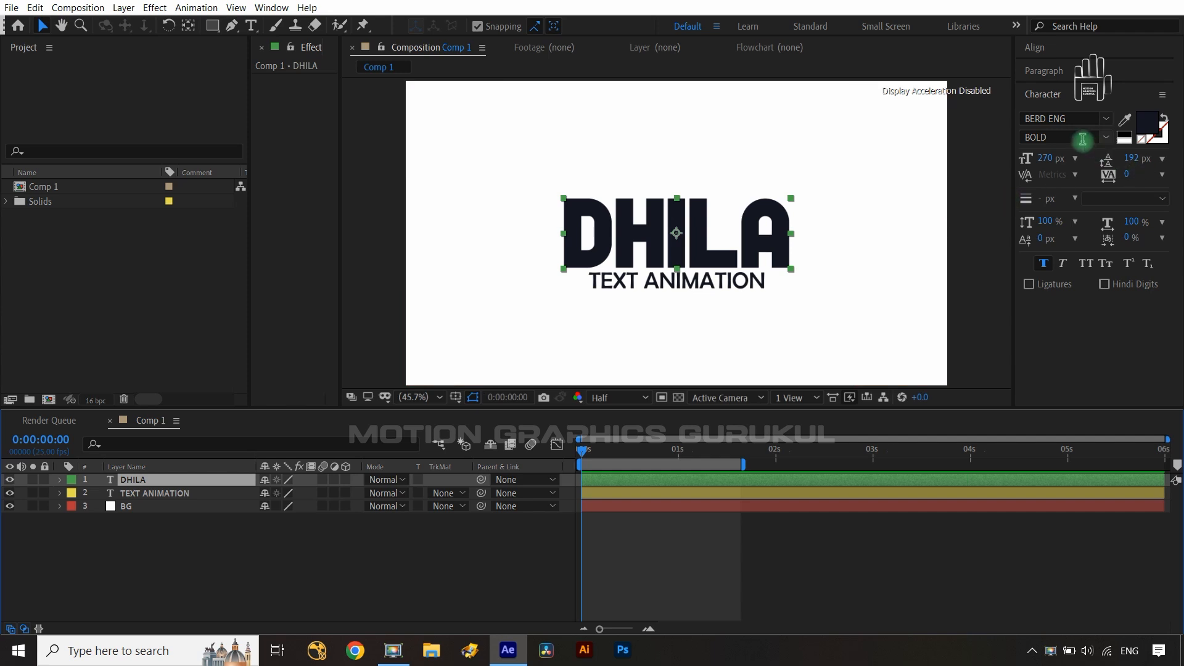
{"action": "left_click", "coordinate": [198, 493]}
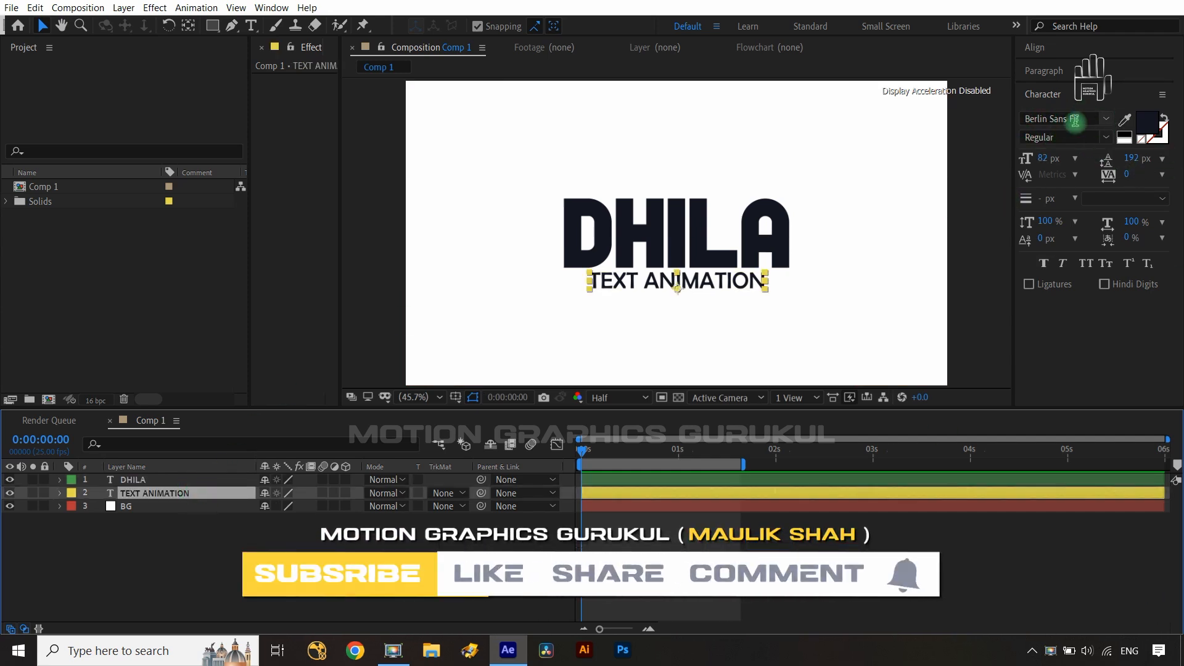
{"action": "left_click", "coordinate": [358, 579]}
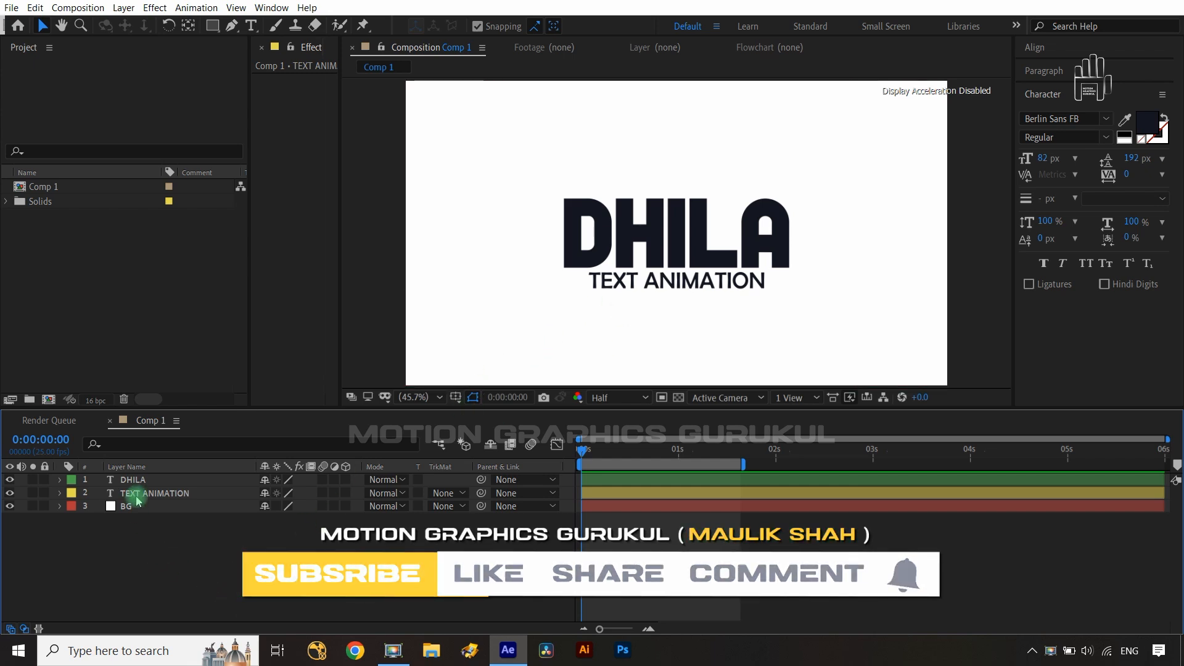
{"action": "left_click", "coordinate": [172, 480]}
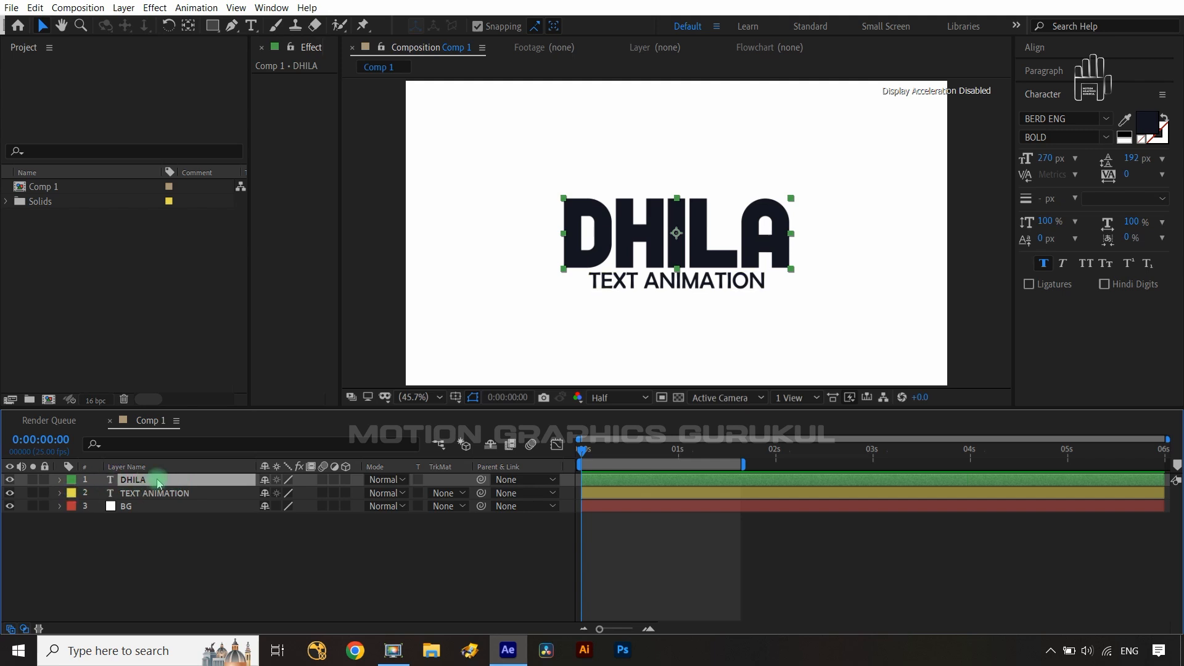
- Create shapes from the DHILA text layer and delete the original DHILA text layer
{"action": "right_click", "coordinate": [158, 483]}
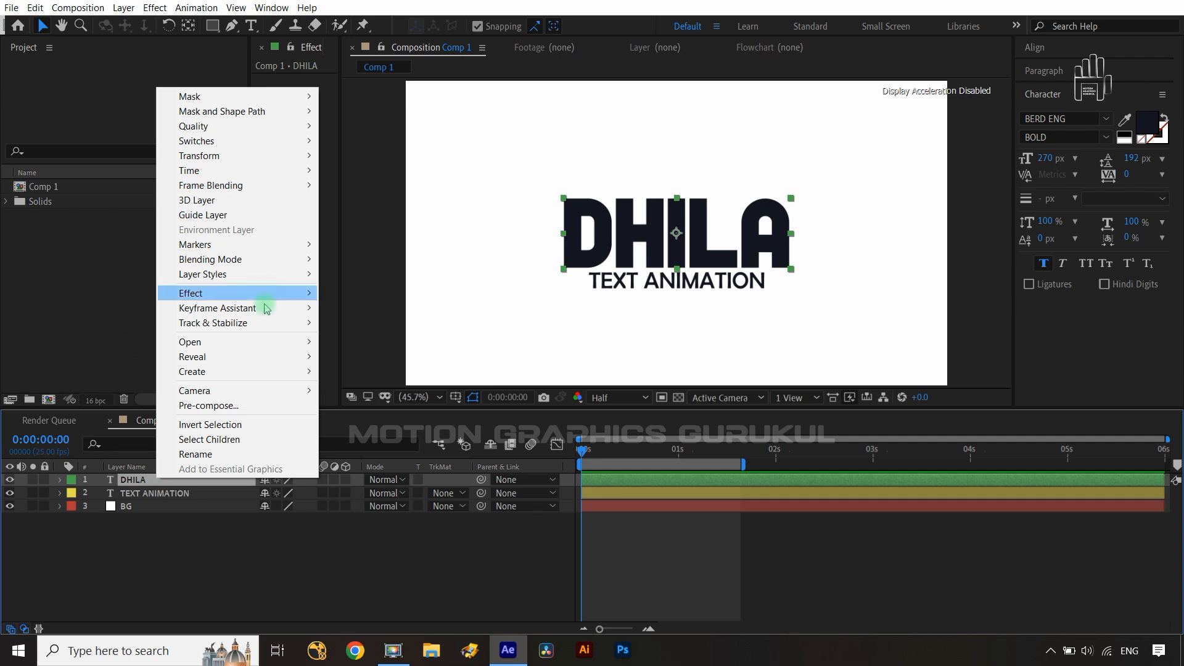
{"action": "mouse_move", "coordinate": [250, 371]}
{"action": "left_click", "coordinate": [379, 387]}
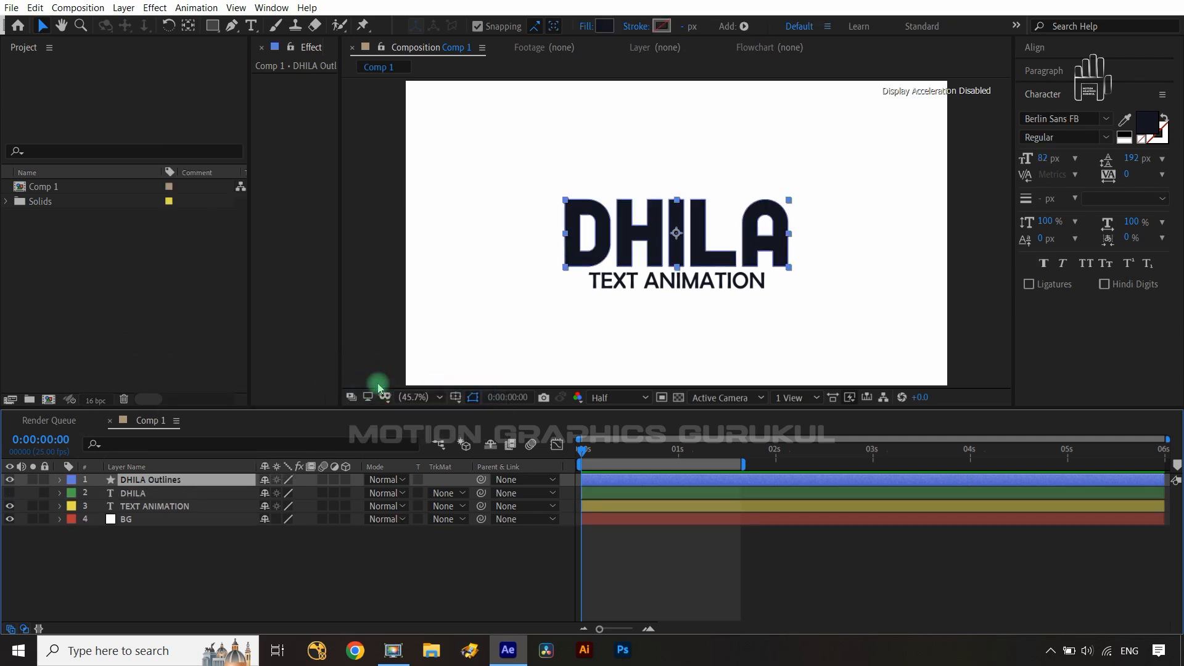
{"action": "left_click", "coordinate": [135, 493]}
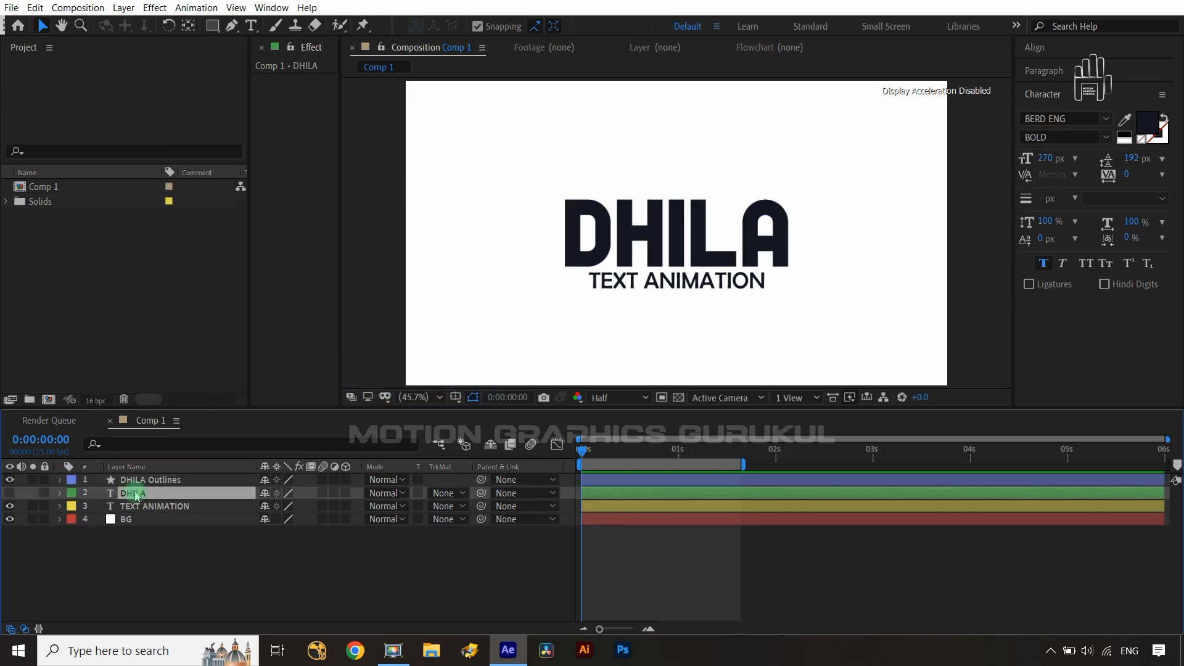
{"action": "key", "text": "Delete"}
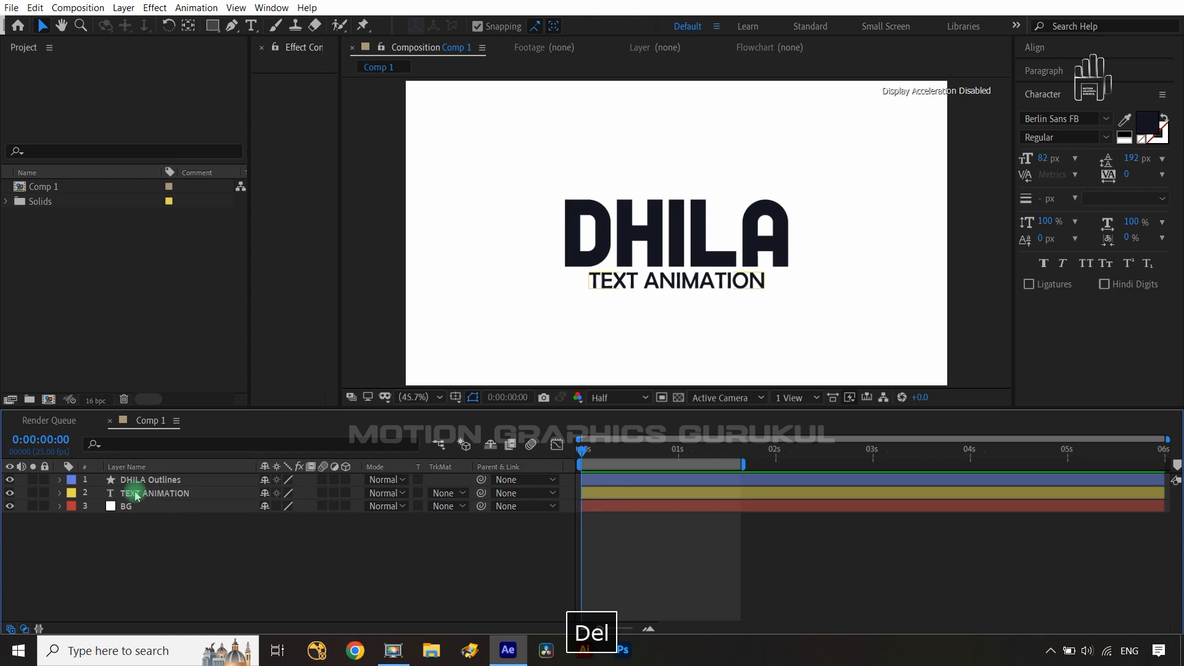
- Filter the DHILA Outlines layer's properties for path
{"action": "left_click", "coordinate": [136, 481]}
{"action": "left_click", "coordinate": [136, 480]}
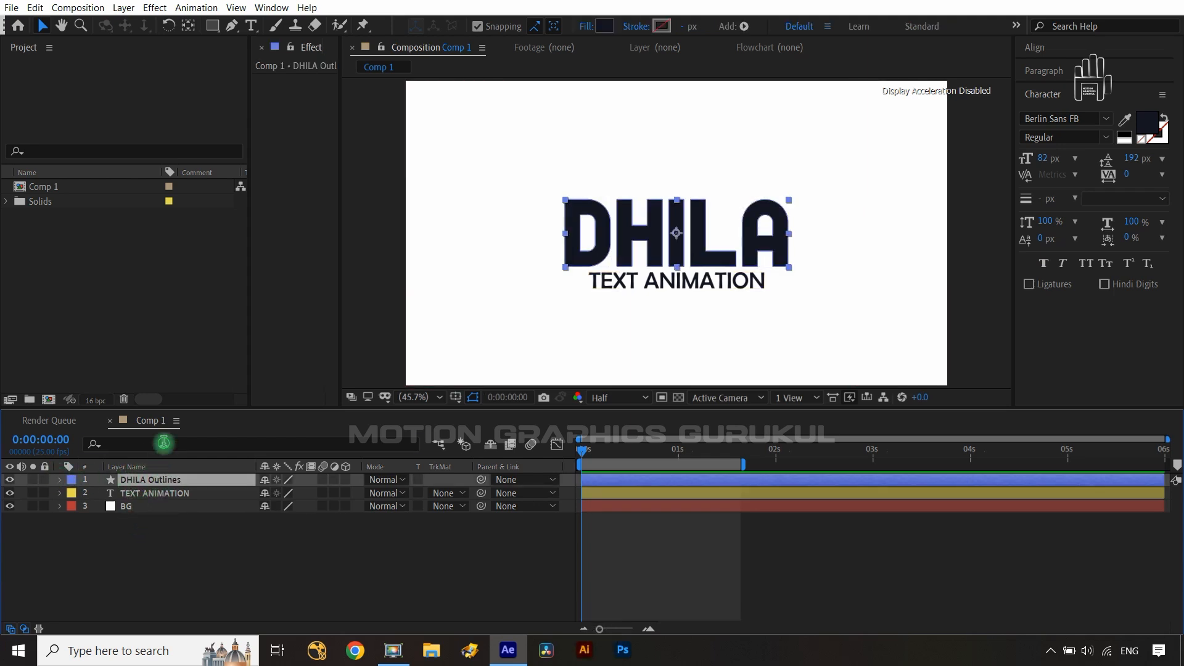
{"action": "left_click", "coordinate": [145, 443]}
{"action": "type", "text": "path"}
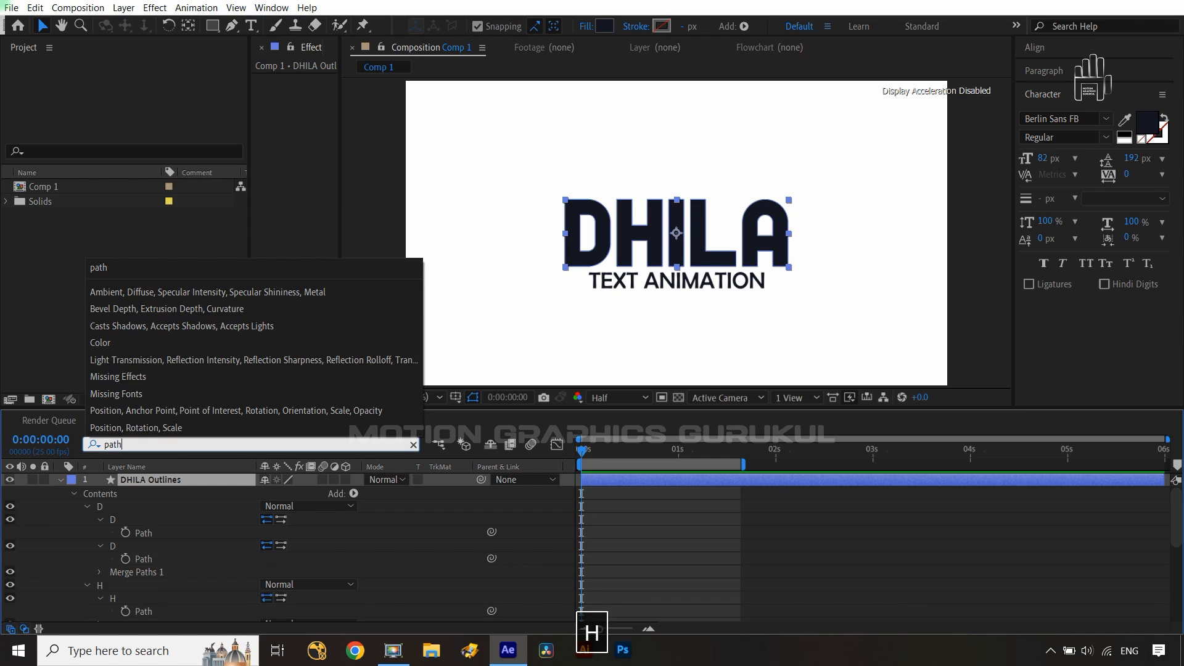
- Turn on keyframing for the Path property of every letter in the DHILA Outlines layer
{"action": "left_click", "coordinate": [174, 541]}
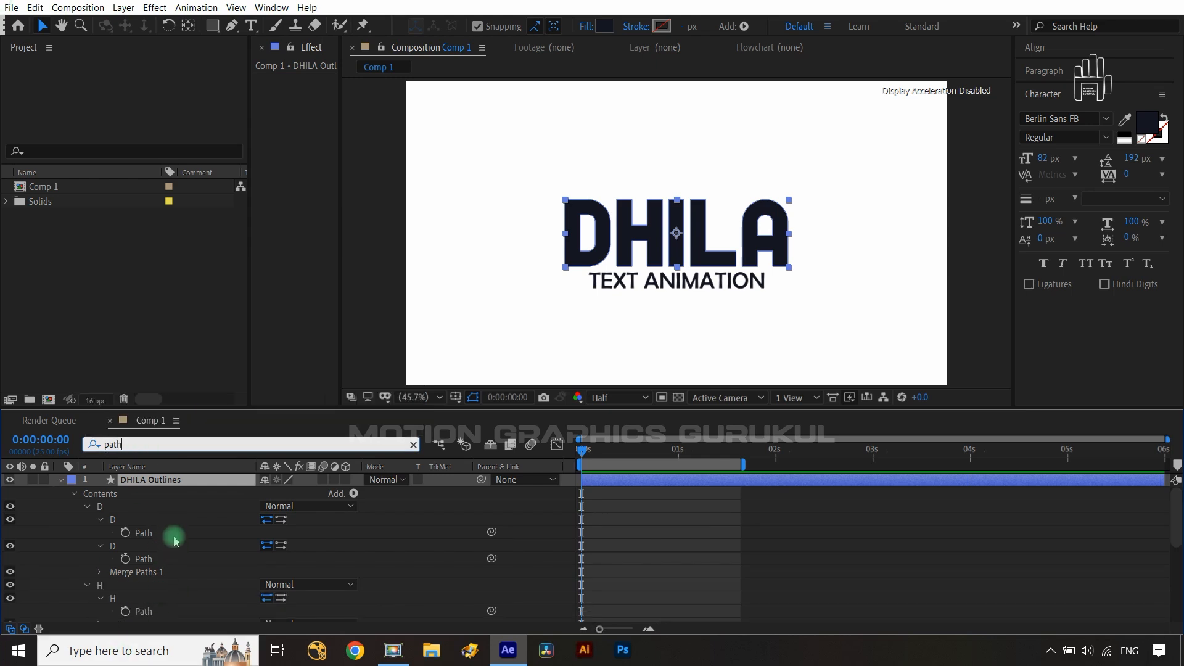
{"action": "left_click", "coordinate": [126, 535]}
{"action": "left_click", "coordinate": [126, 560]}
{"action": "scroll", "coordinate": [162, 566], "scroll_direction": "down", "scroll_amount": 2}
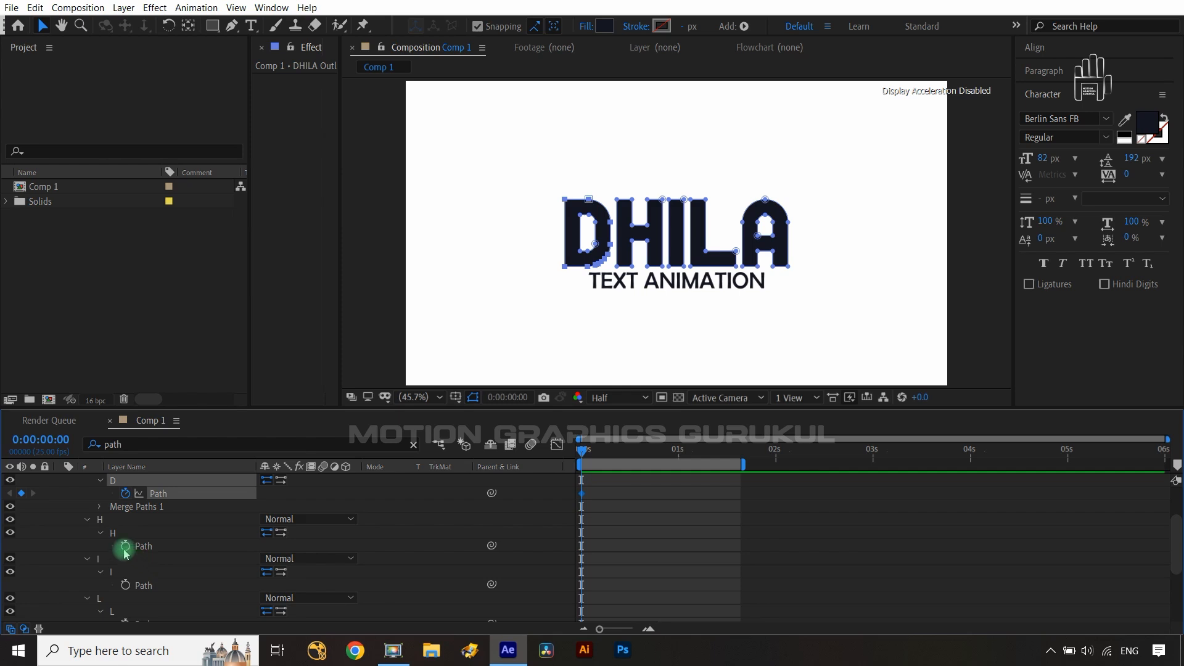
{"action": "left_click", "coordinate": [125, 546]}
{"action": "left_click", "coordinate": [126, 585]}
{"action": "scroll", "coordinate": [125, 576], "scroll_direction": "down", "scroll_amount": 2}
{"action": "left_click", "coordinate": [126, 558]}
{"action": "left_click", "coordinate": [125, 598]}
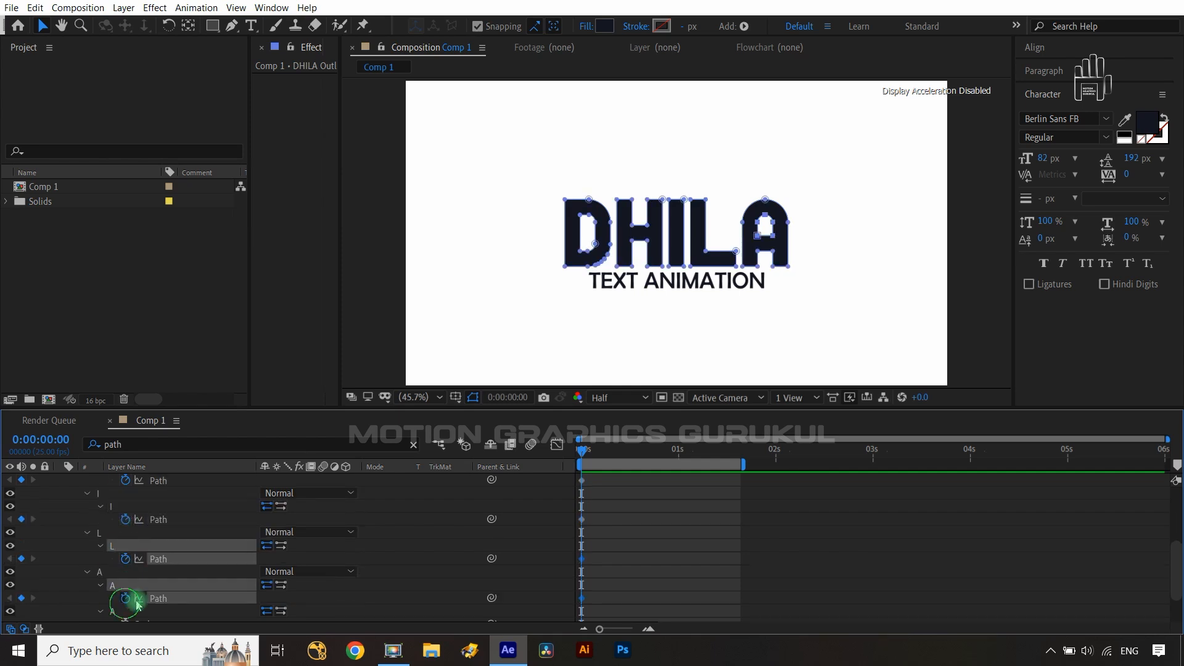
{"action": "scroll", "coordinate": [137, 605], "scroll_direction": "down", "scroll_amount": 2}
{"action": "left_click", "coordinate": [126, 575]}
- Clear the filter and show only the keyframed Path properties of the DHILA Outlines layer
{"action": "scroll", "coordinate": [219, 566], "scroll_direction": "up", "scroll_amount": 5}
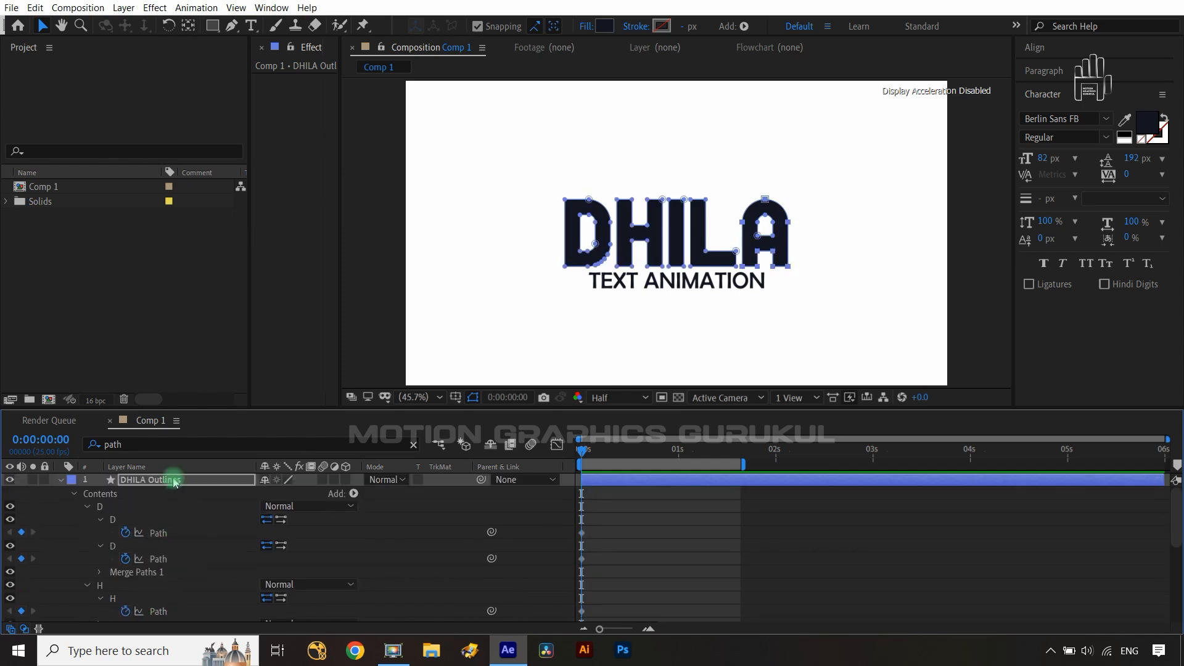
{"action": "left_click", "coordinate": [176, 481]}
{"action": "key", "text": "u"}
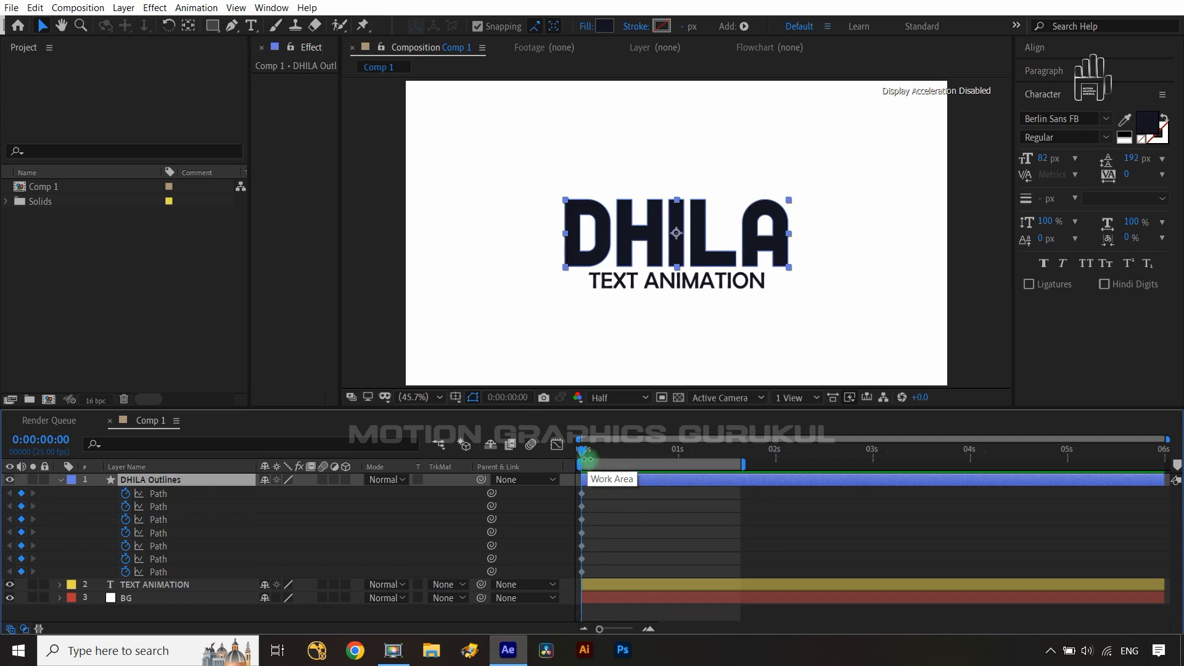
- At 0:00:15, add a keyframe to all seven Path properties
{"action": "key", "text": "shift+Page_Down"}
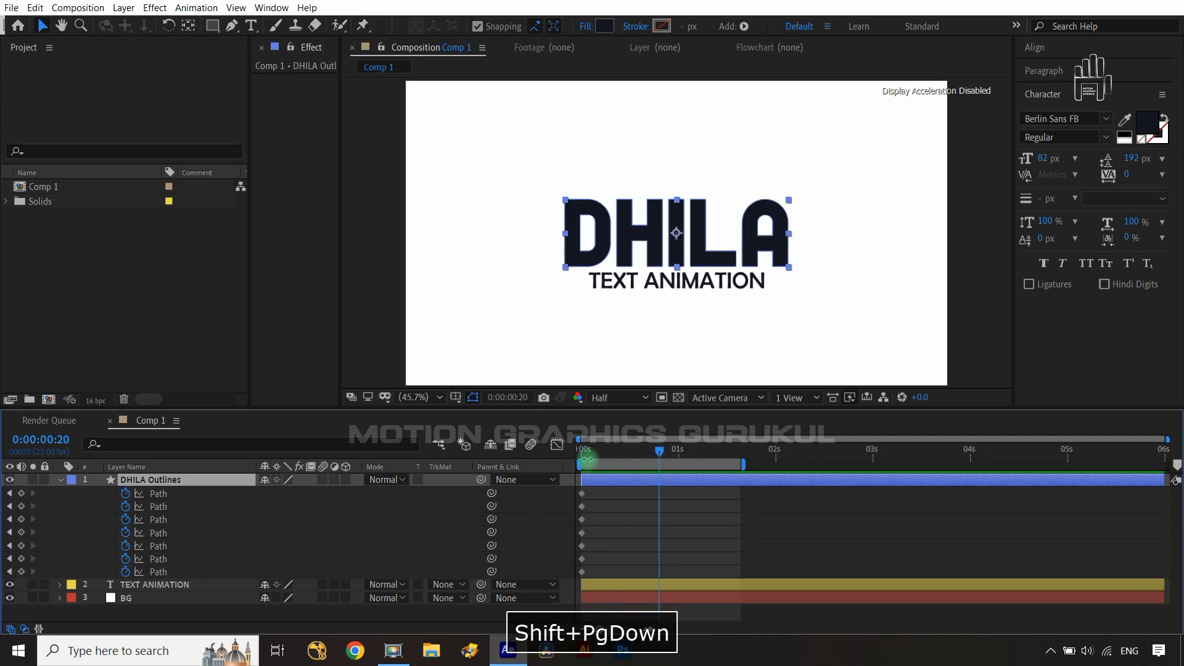
{"action": "key", "text": "ctrl+Left"}
{"action": "key", "text": "ctrl+Left"}
{"action": "key", "text": "ctrl+Left"}
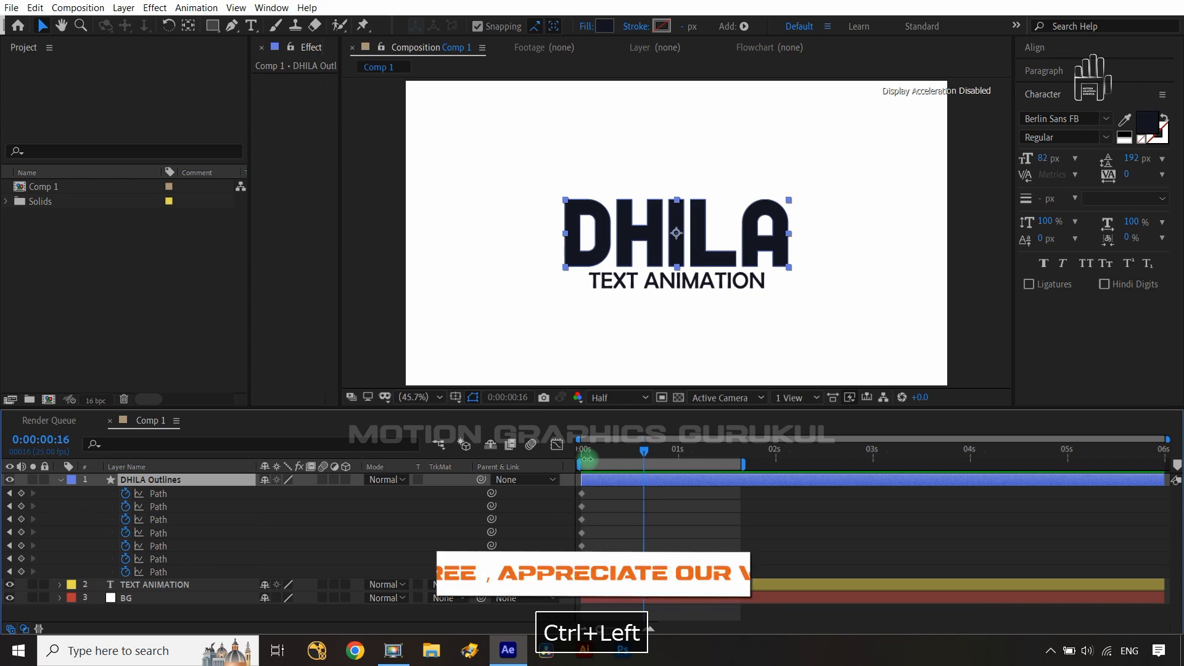
{"action": "key", "text": "ctrl+Left"}
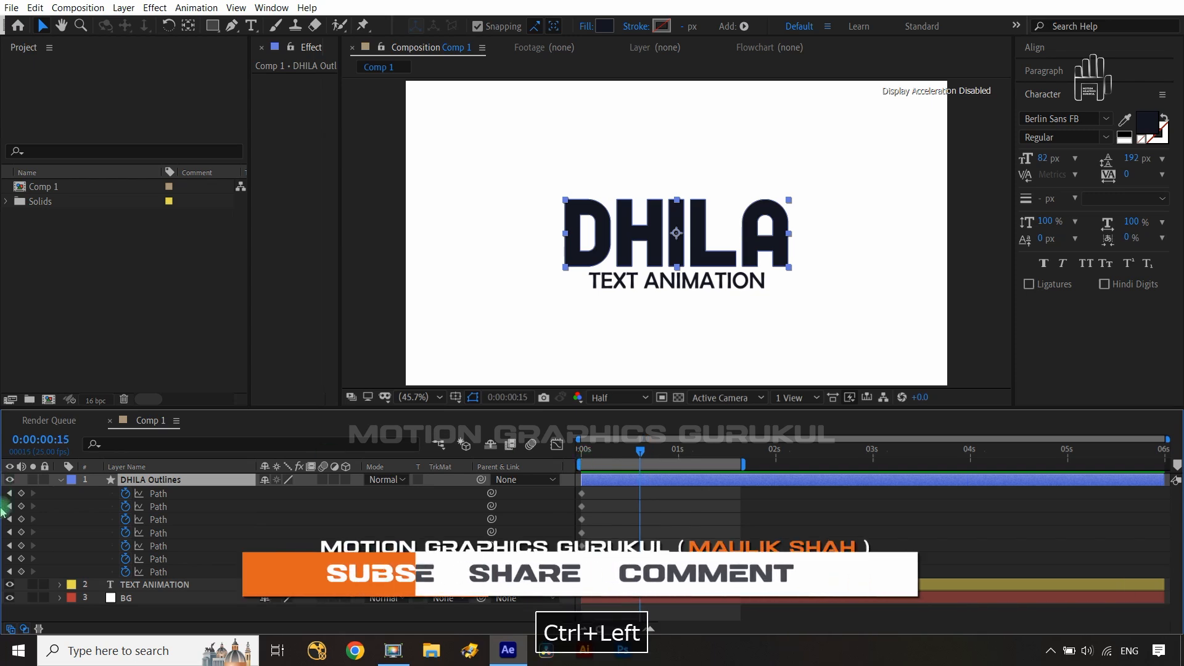
{"action": "left_click", "coordinate": [21, 493]}
{"action": "left_click", "coordinate": [21, 506]}
{"action": "left_click", "coordinate": [21, 519]}
{"action": "left_click", "coordinate": [21, 532]}
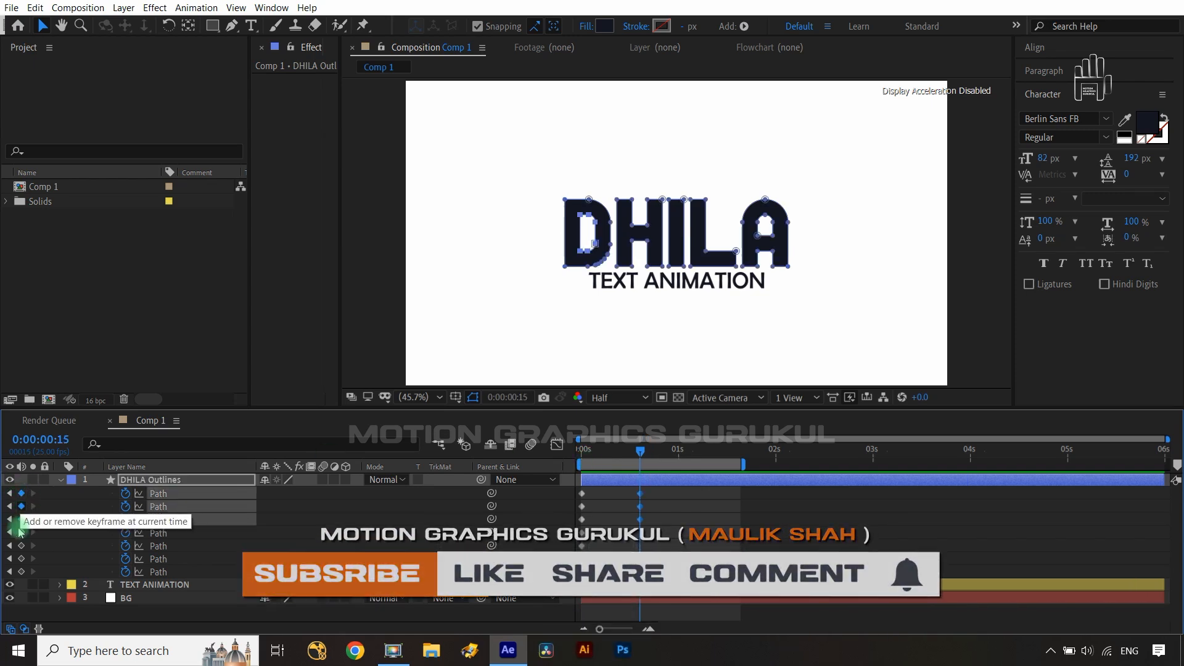
{"action": "left_click", "coordinate": [21, 546]}
{"action": "left_click", "coordinate": [21, 559]}
{"action": "left_click", "coordinate": [21, 572]}
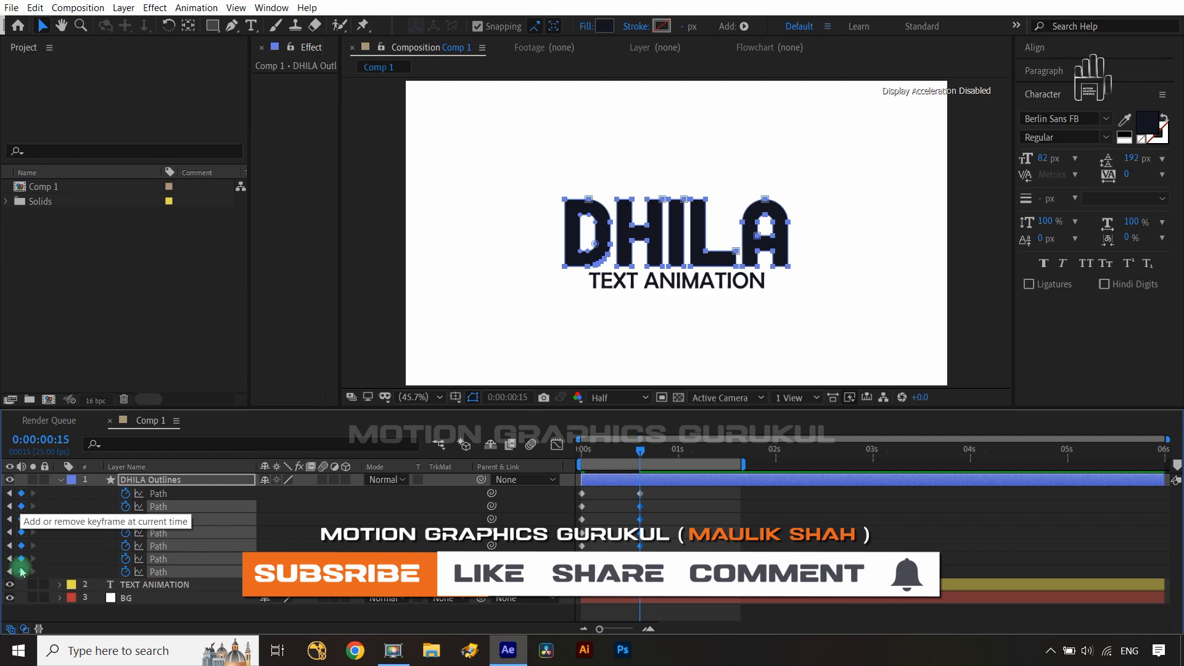
- At 0:01:00, add a keyframe to all seven Path properties
{"action": "key", "text": "shift+Next"}
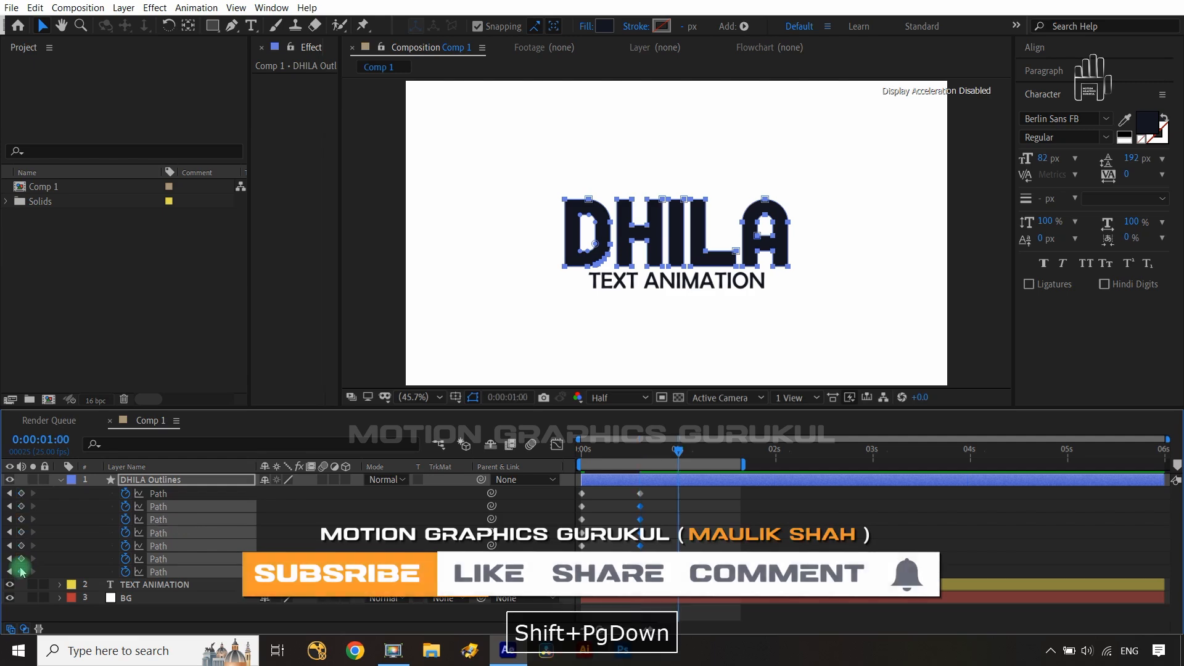
{"action": "left_click", "coordinate": [21, 494]}
{"action": "left_click", "coordinate": [21, 506]}
{"action": "left_click", "coordinate": [21, 519]}
{"action": "left_click", "coordinate": [21, 533]}
{"action": "left_click", "coordinate": [21, 546]}
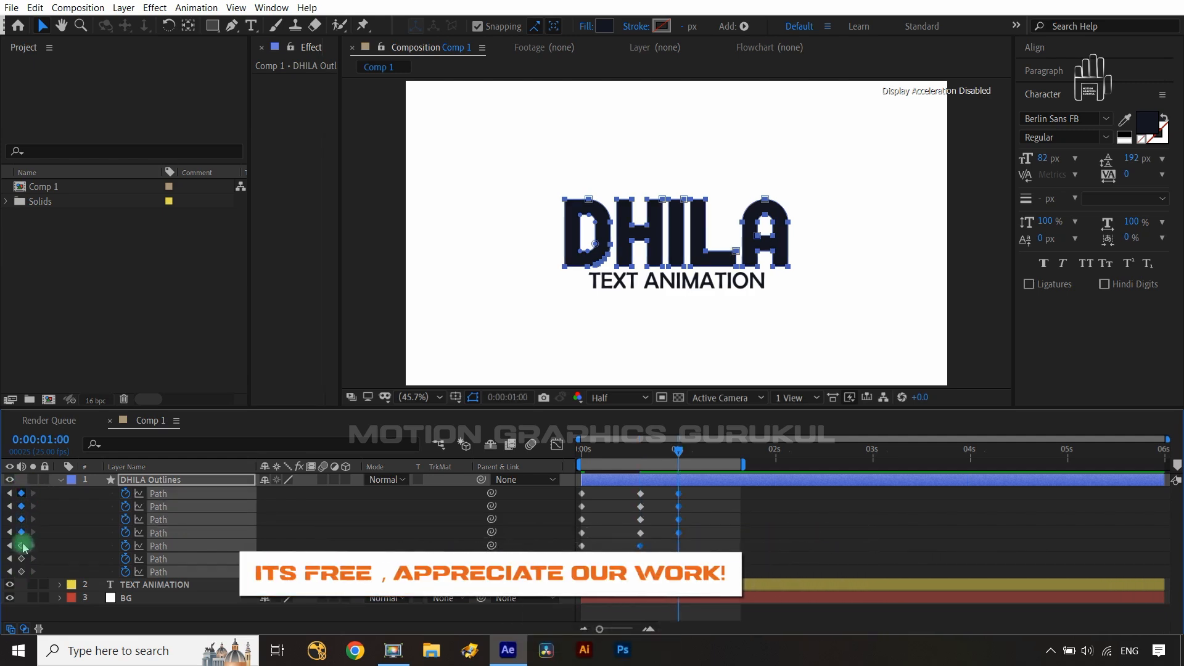
{"action": "left_click", "coordinate": [21, 559]}
{"action": "left_click", "coordinate": [21, 572]}
- Hide the TEXT ANIMATION layer and, at 0:00:00, move all DHILA outline points down below the frame
{"action": "left_click_drag", "start_coordinate": [678, 452], "coordinate": [574, 476]}
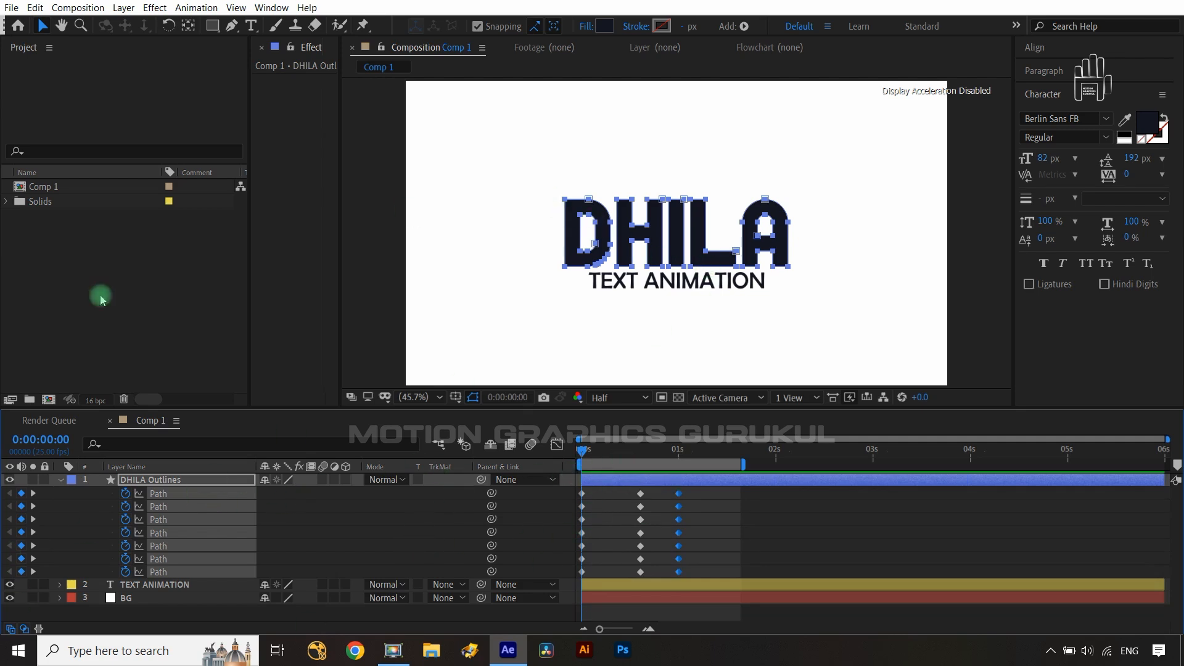
{"action": "left_click", "coordinate": [10, 584]}
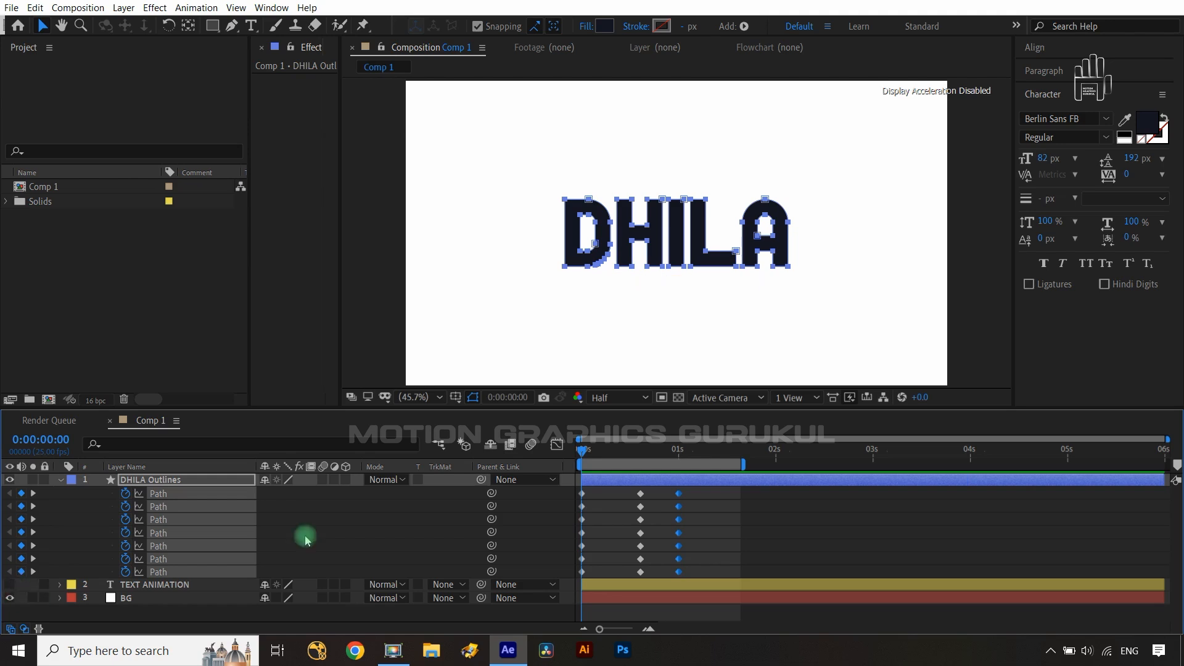
{"action": "left_click_drag", "start_coordinate": [526, 182], "coordinate": [830, 313]}
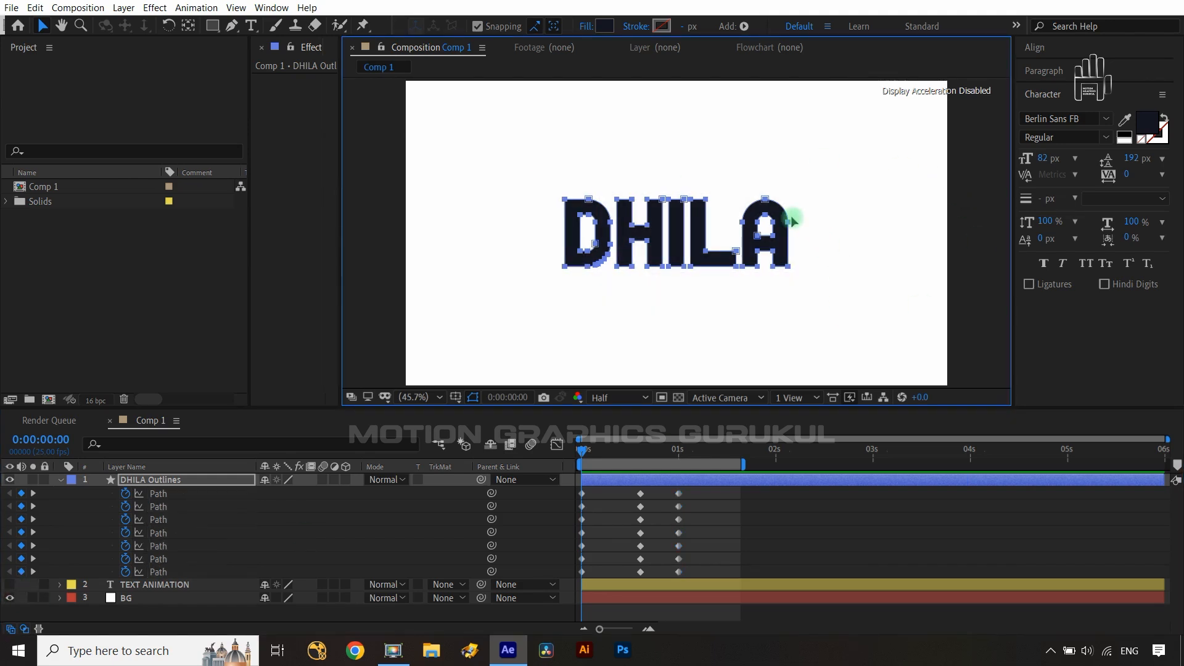
{"action": "left_click_drag", "start_coordinate": [764, 200], "coordinate": [801, 402]}
- At 0:00:15, select the letters' lower points and drag them down below the frame to stretch the letters
{"action": "left_click_drag", "start_coordinate": [585, 453], "coordinate": [642, 468]}
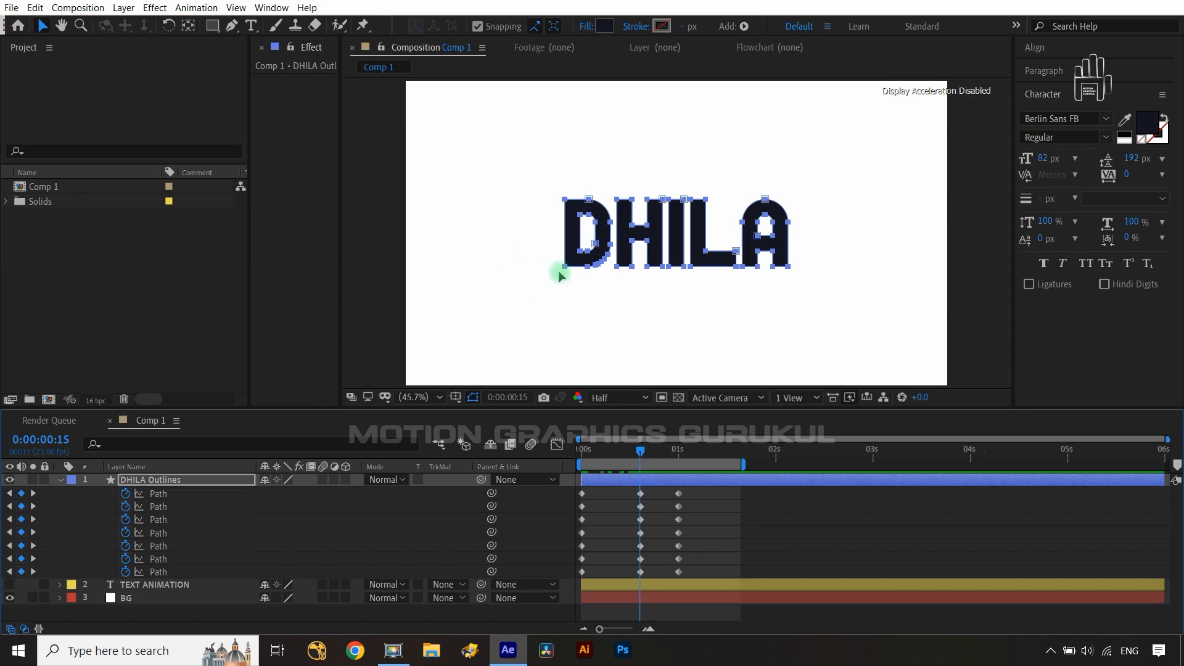
{"action": "scroll", "coordinate": [559, 273], "scroll_direction": "up", "scroll_amount": 2}
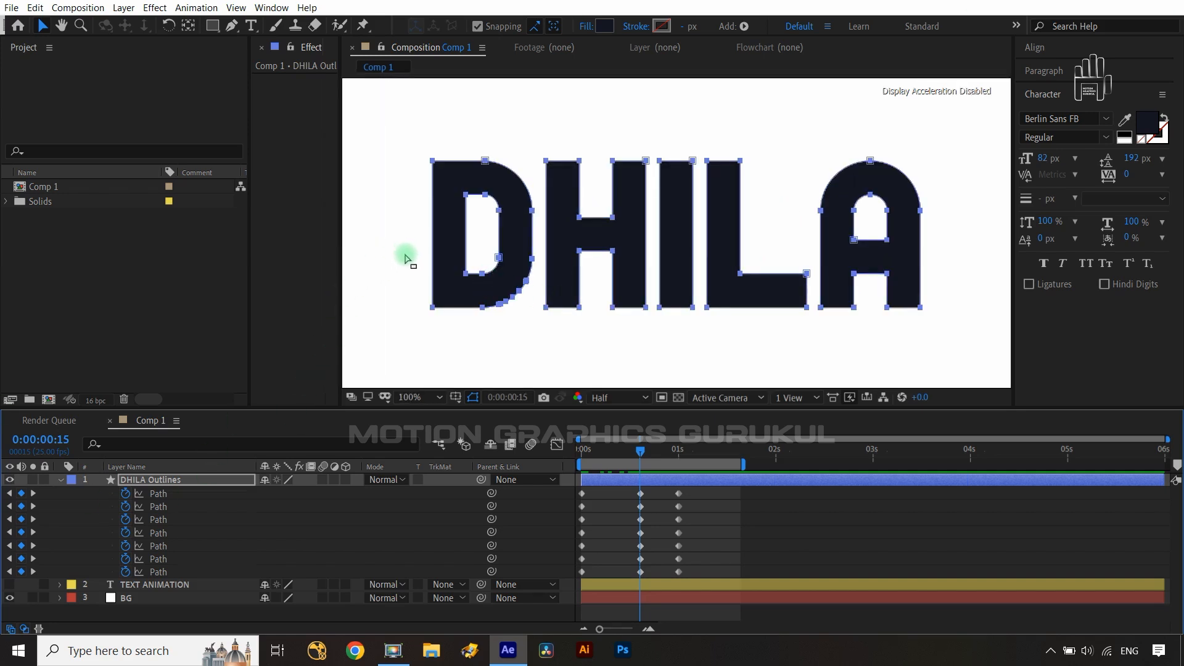
{"action": "left_click_drag", "start_coordinate": [405, 254], "coordinate": [890, 207]}
{"action": "key", "text": "space"}
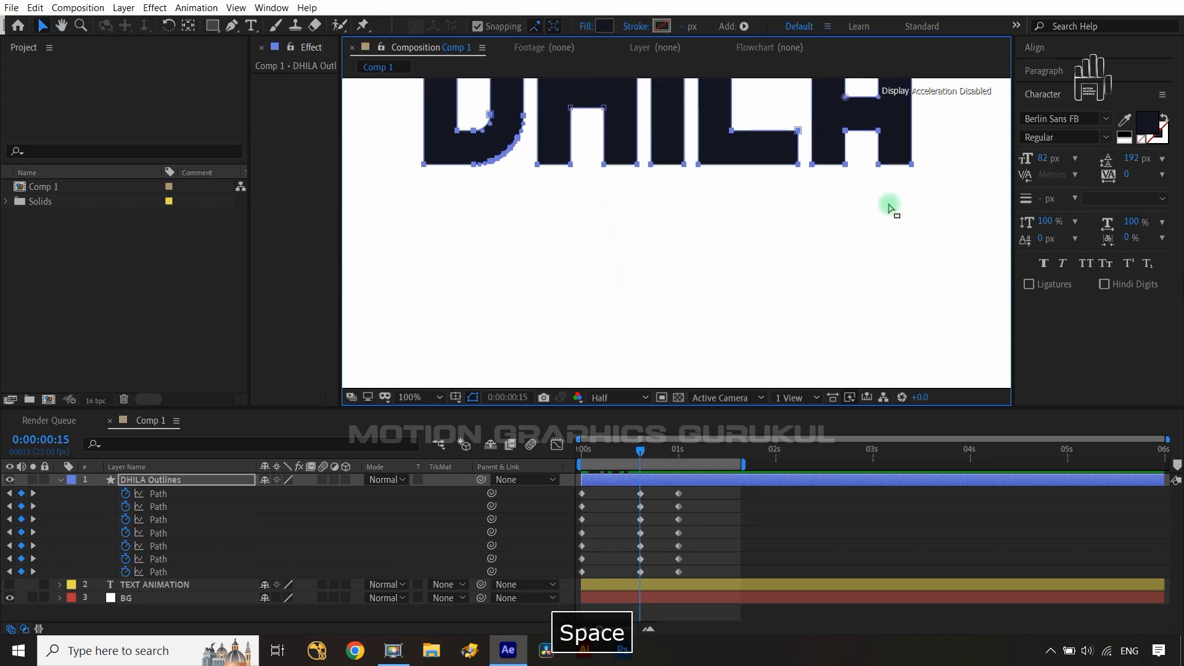
{"action": "key", "text": "comma"}
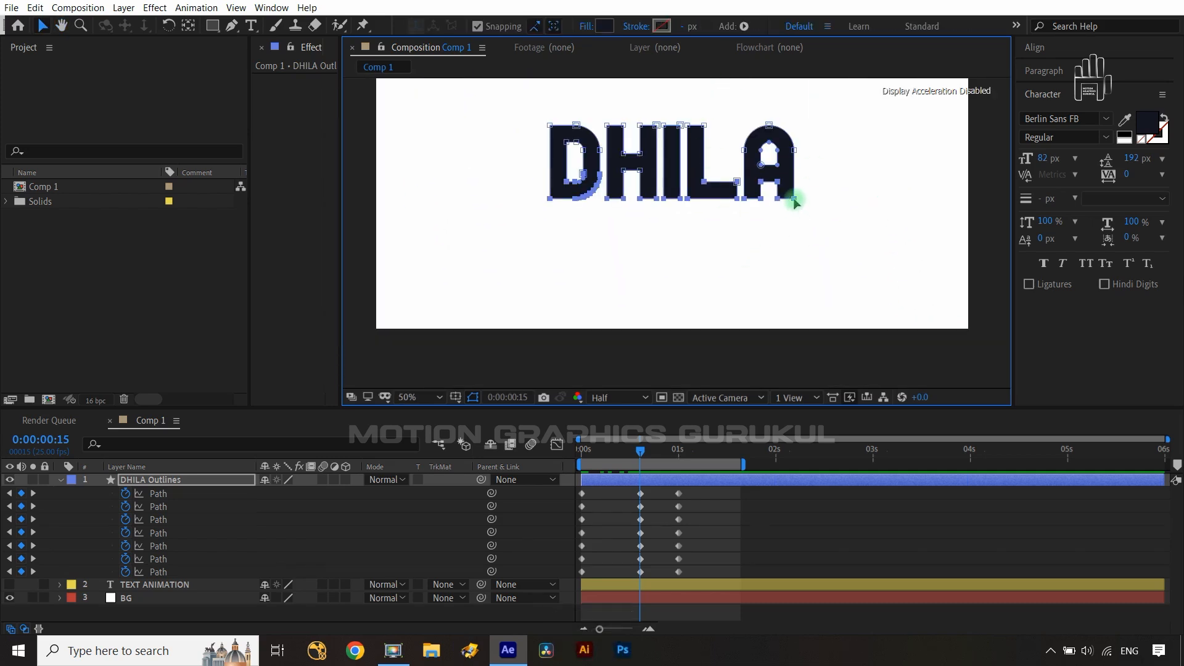
{"action": "left_click_drag", "start_coordinate": [794, 201], "coordinate": [803, 363]}
- Select all the path keyframes and apply Easy Ease
{"action": "left_click_drag", "start_coordinate": [646, 455], "coordinate": [682, 457]}
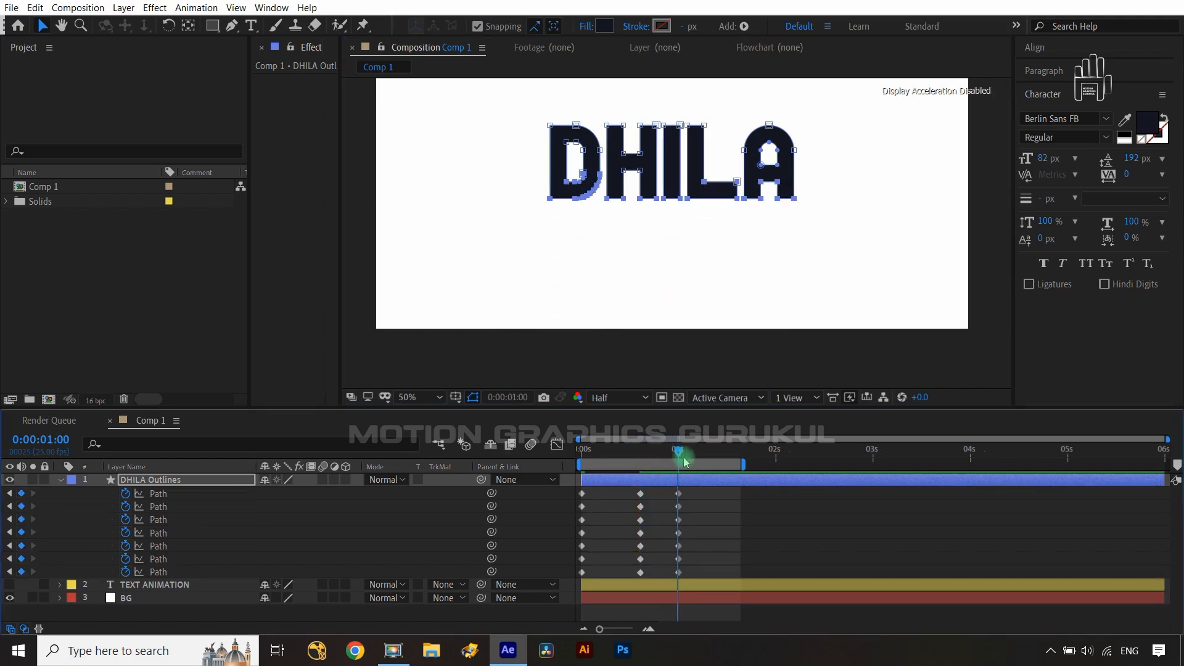
{"action": "left_click_drag", "start_coordinate": [706, 495], "coordinate": [563, 576]}
{"action": "key", "text": "F9"}
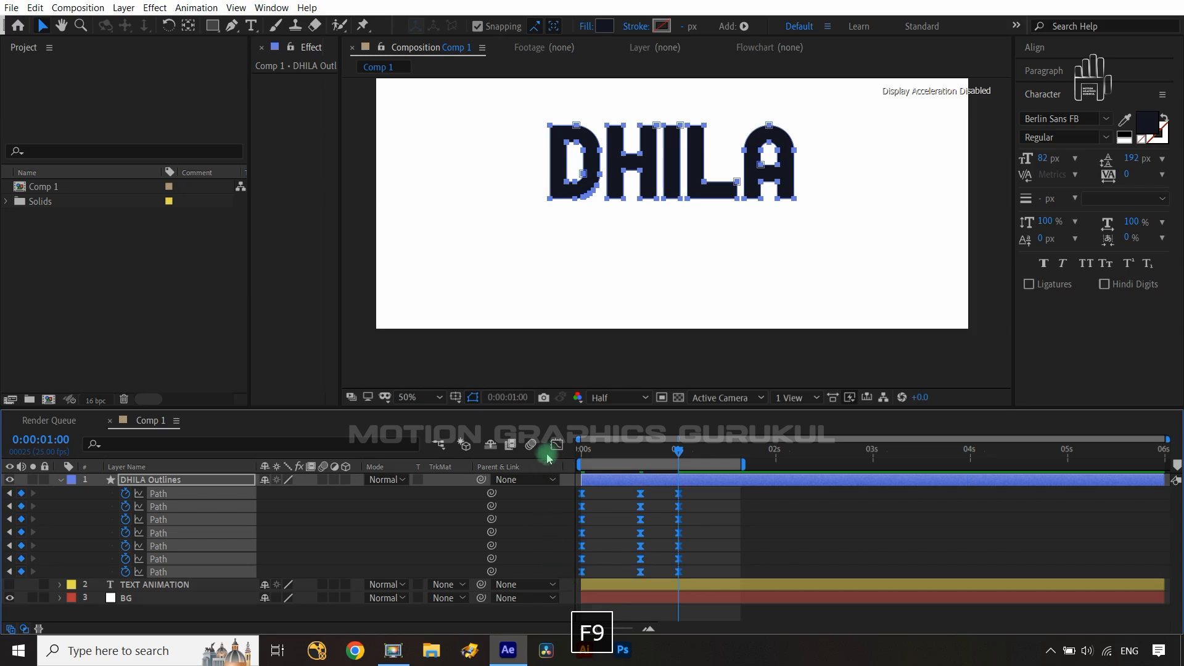
- Pull the keyframe influence handles in the Graph Editor's speed graph to steepen the easing
{"action": "left_click", "coordinate": [560, 447]}
{"action": "left_click_drag", "start_coordinate": [713, 527], "coordinate": [594, 587]}
{"action": "left_click_drag", "start_coordinate": [672, 561], "coordinate": [642, 560]}
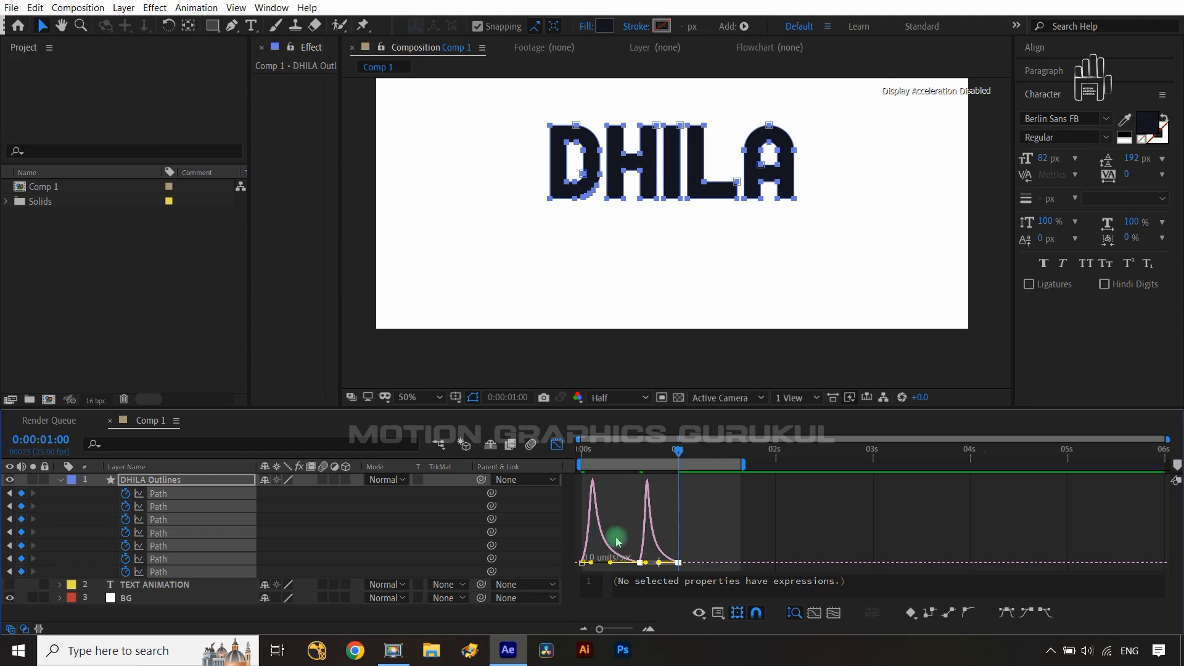
{"action": "left_click", "coordinate": [557, 444]}
- Preview the letter animation from the start and fit the composition to the viewer
{"action": "left_click_drag", "start_coordinate": [678, 453], "coordinate": [550, 446]}
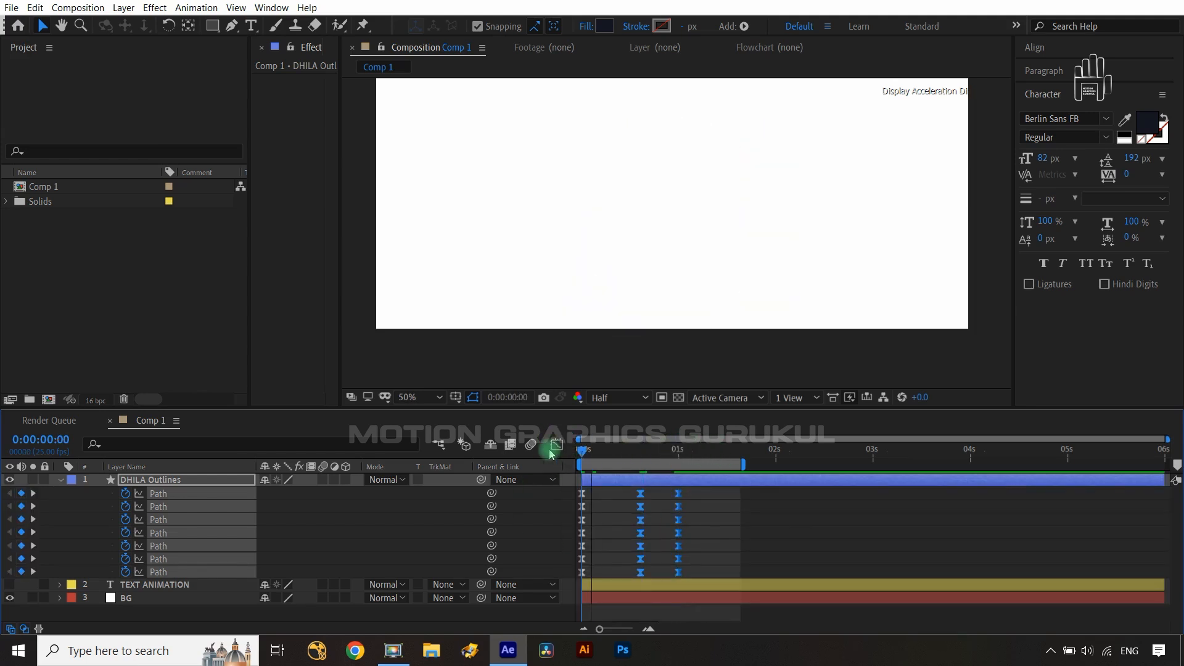
{"action": "left_click", "coordinate": [537, 515]}
{"action": "key", "text": "space"}
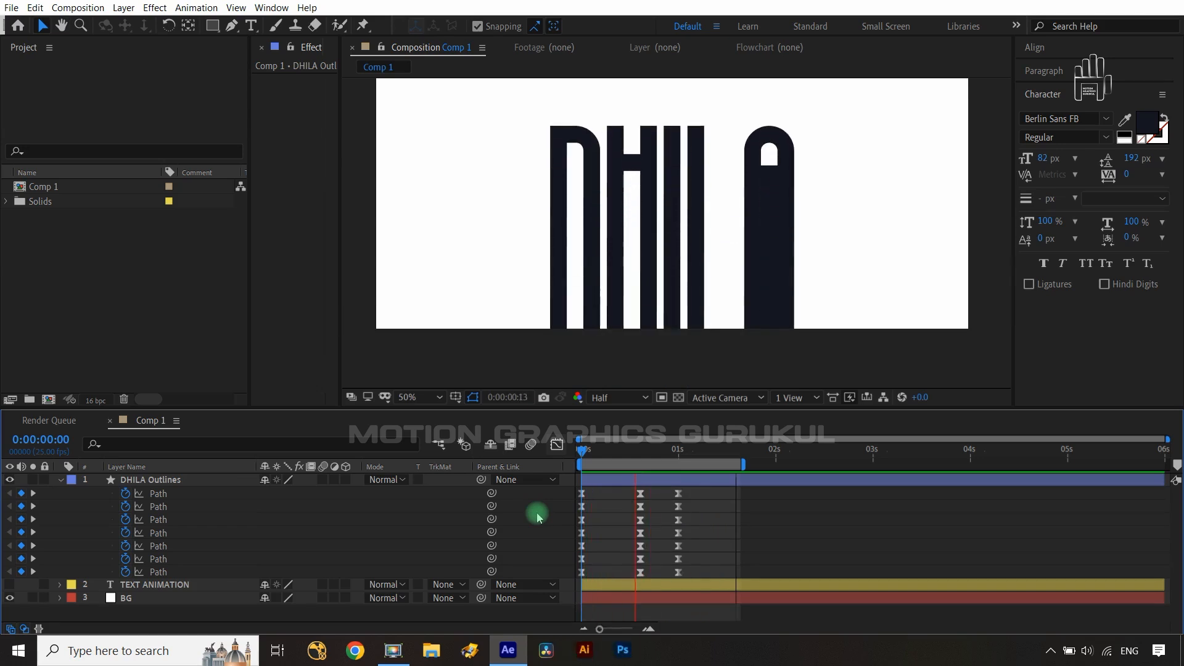
{"action": "key", "text": "space"}
{"action": "left_click_drag", "start_coordinate": [737, 454], "coordinate": [643, 461]}
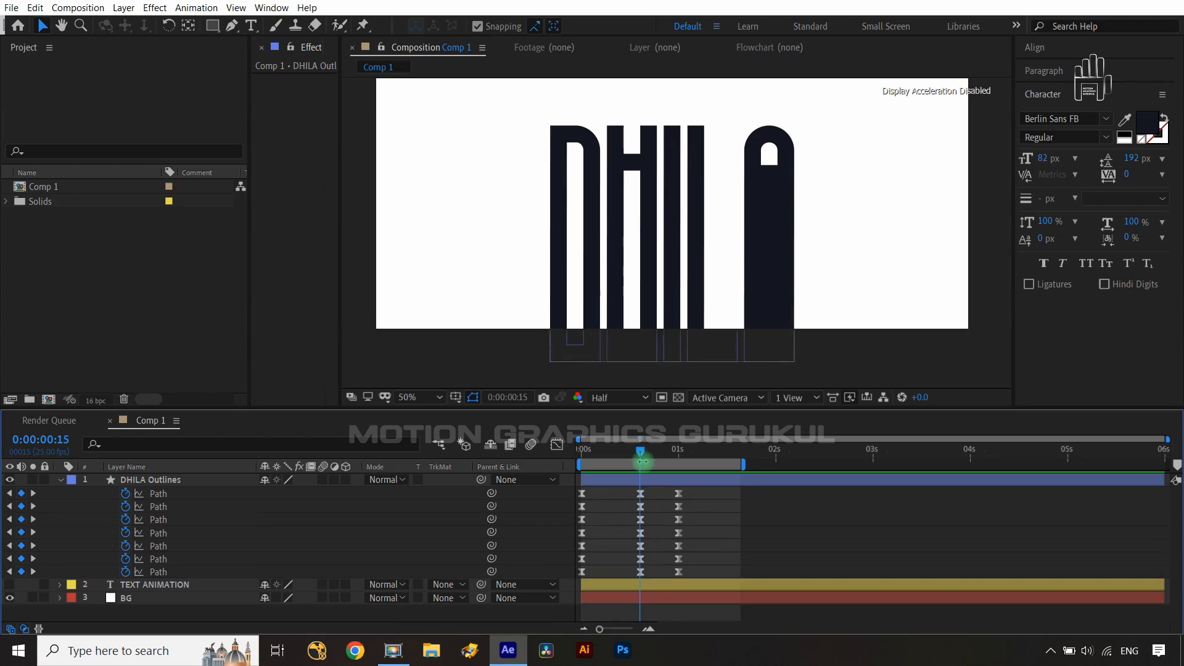
{"action": "key", "text": "shift+slash"}
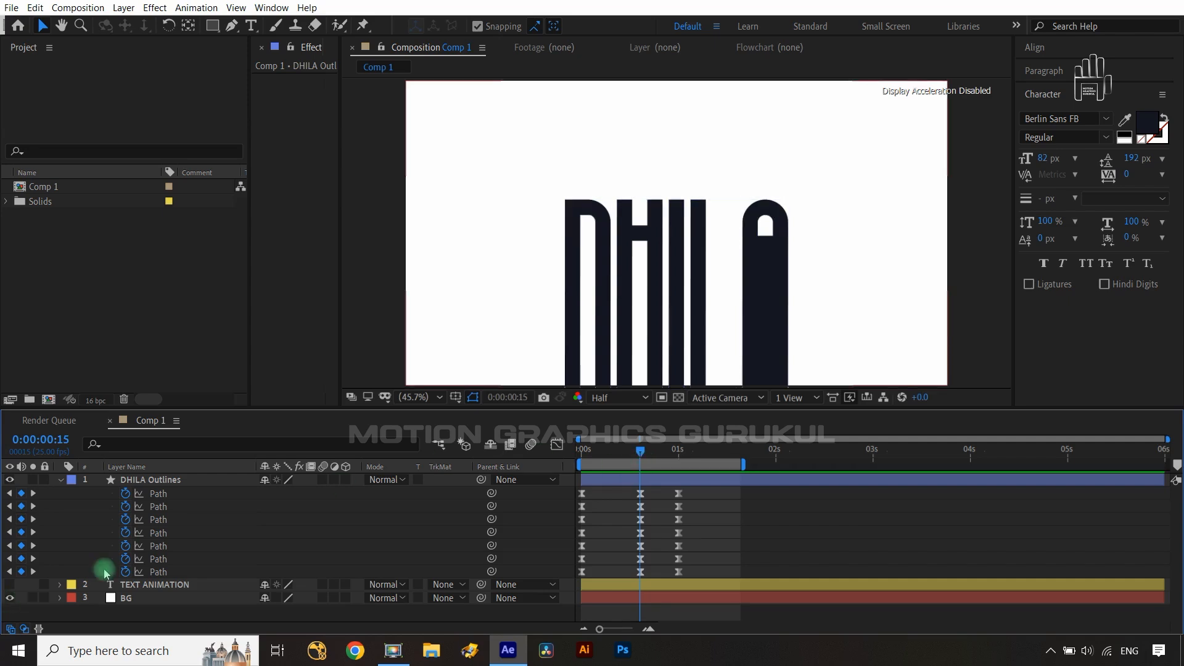
- Show the outlines layer's Position property and set a Position keyframe at 0:00:15
{"action": "left_click", "coordinate": [206, 487]}
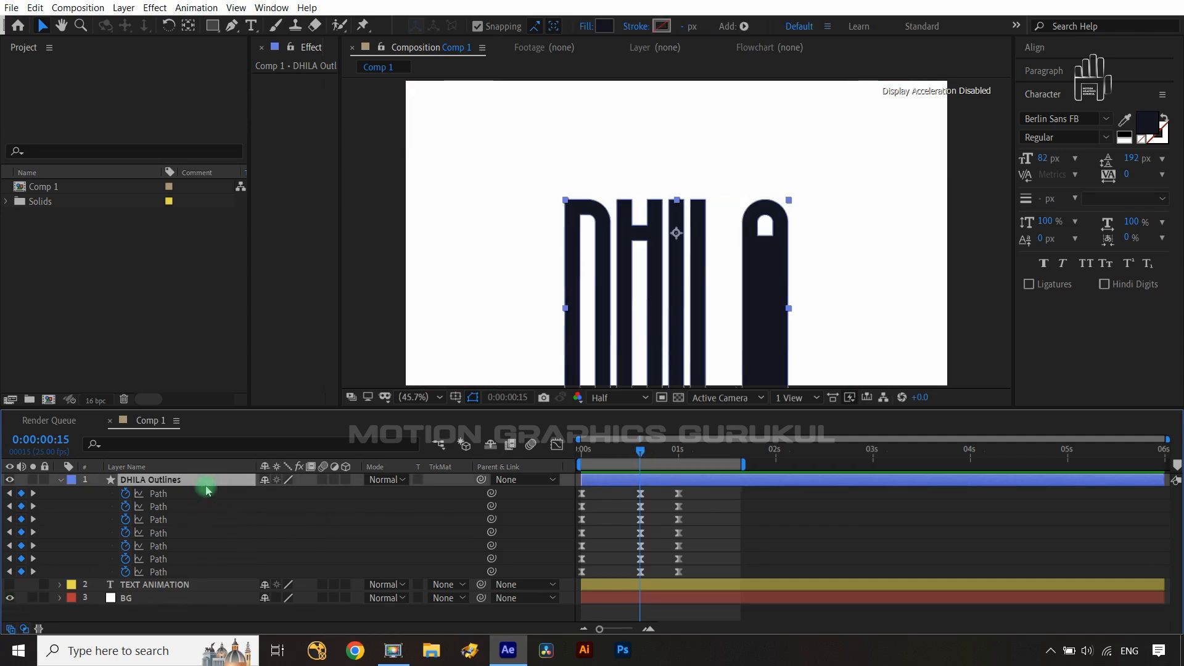
{"action": "key", "text": "p"}
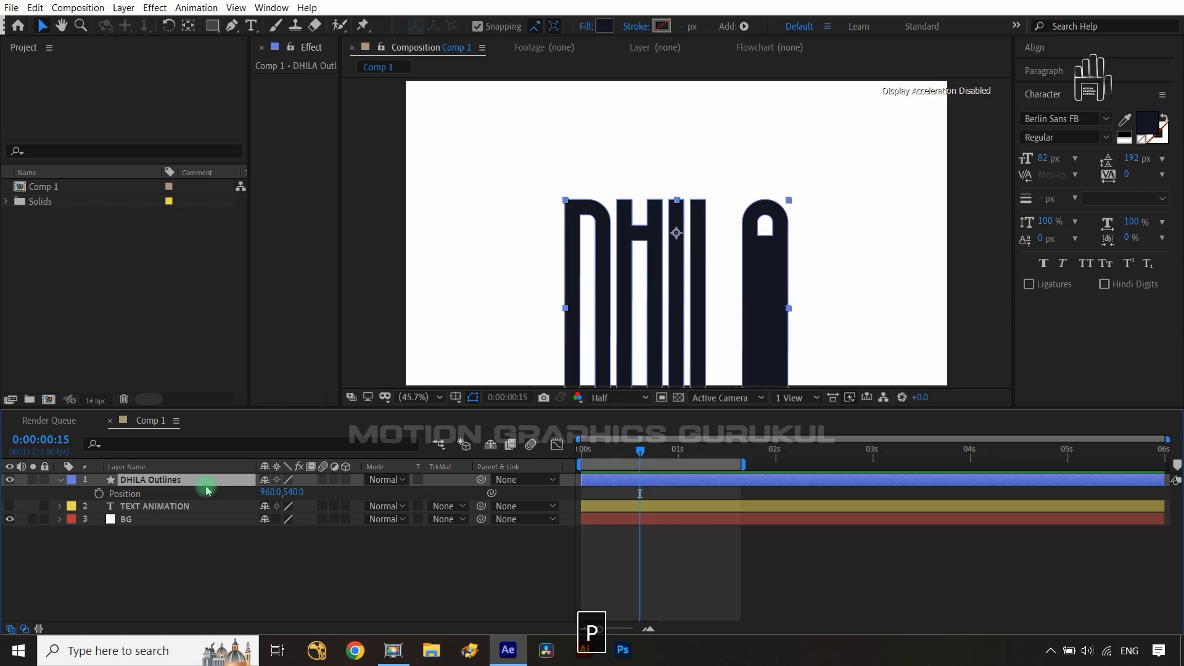
{"action": "left_click", "coordinate": [99, 494]}
- Show all animated properties and move the Position keyframe from 0:00:15 to 0:00:23
{"action": "left_click", "coordinate": [177, 481]}
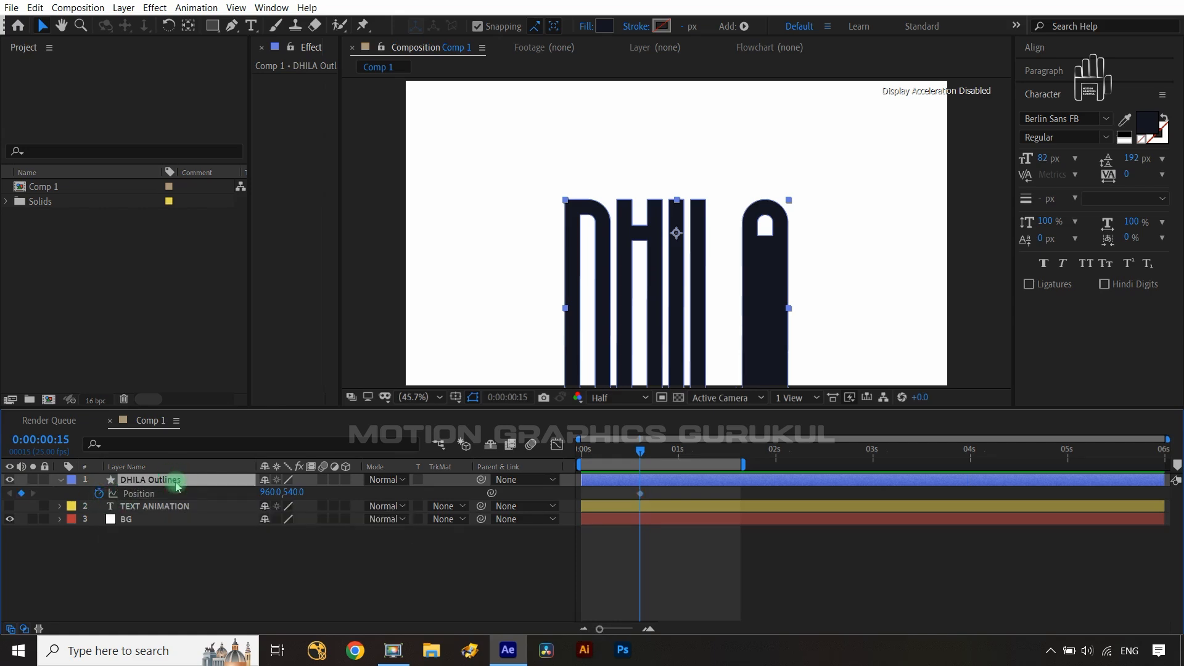
{"action": "key", "text": "u"}
{"action": "left_click", "coordinate": [658, 610]}
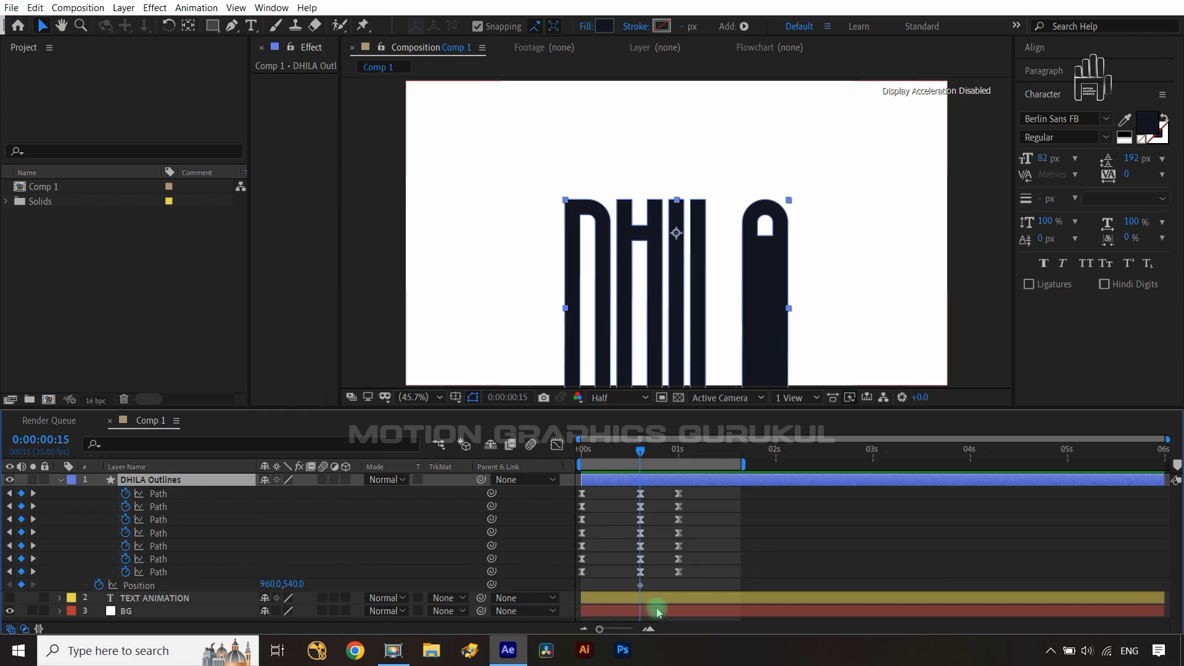
{"action": "left_click", "coordinate": [641, 585]}
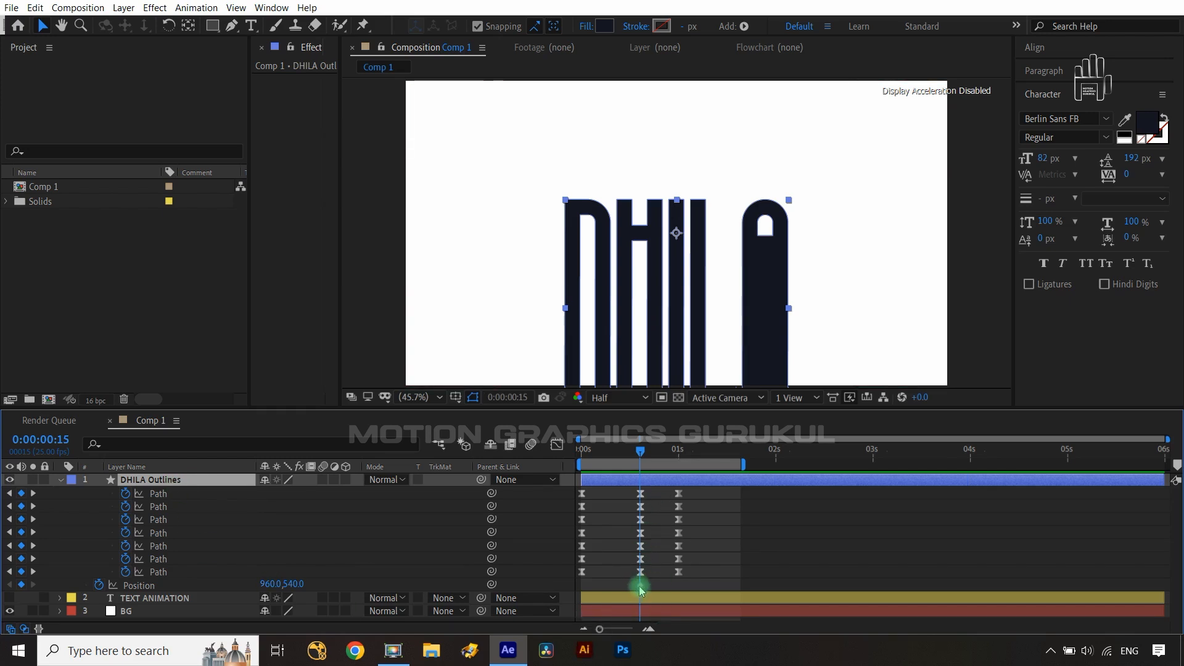
{"action": "left_click_drag", "start_coordinate": [640, 460], "coordinate": [687, 460]}
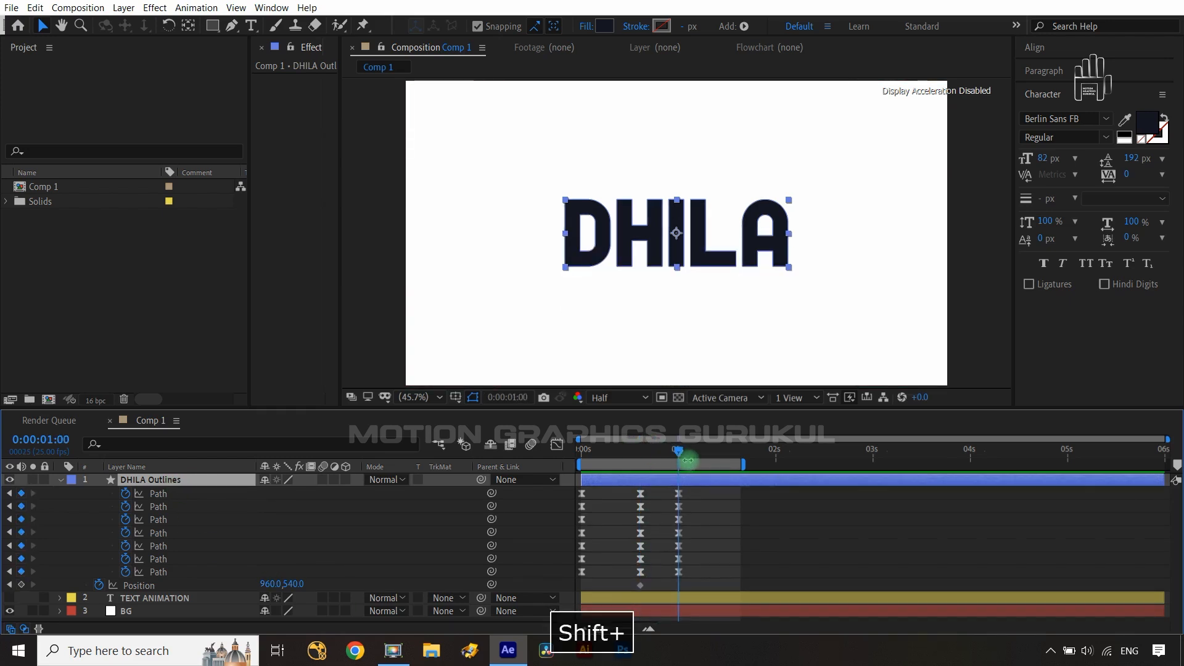
{"action": "key", "text": "ctrl+Left"}
{"action": "left_click", "coordinate": [642, 582]}
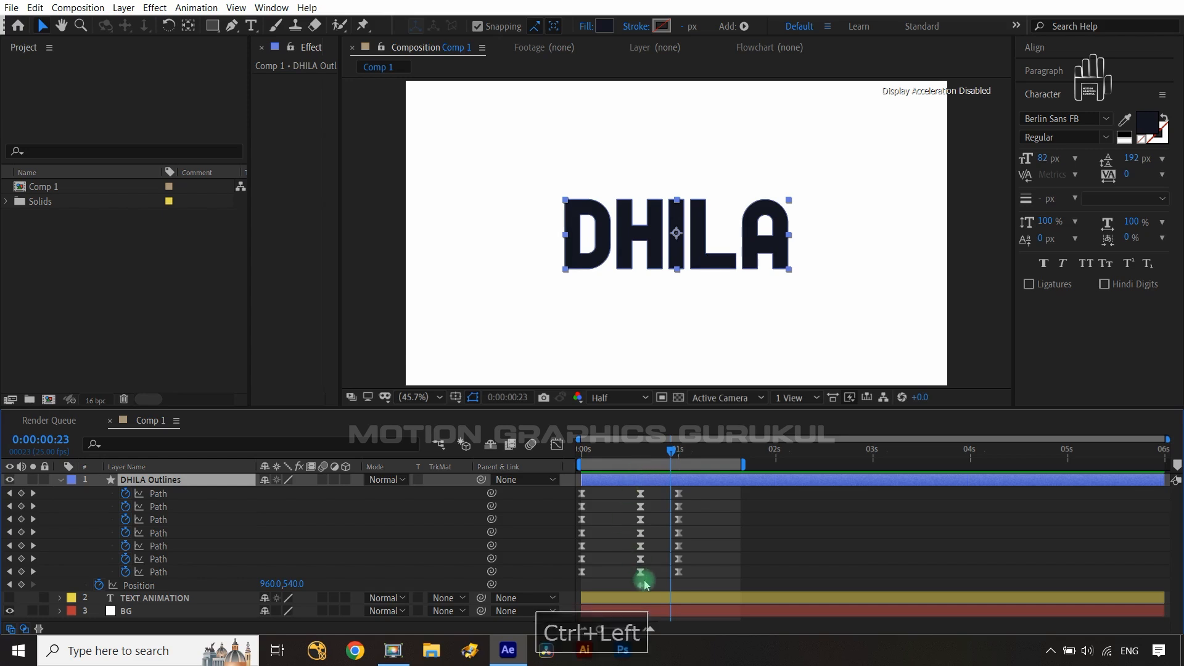
{"action": "left_click_drag", "start_coordinate": [642, 585], "coordinate": [671, 585]}
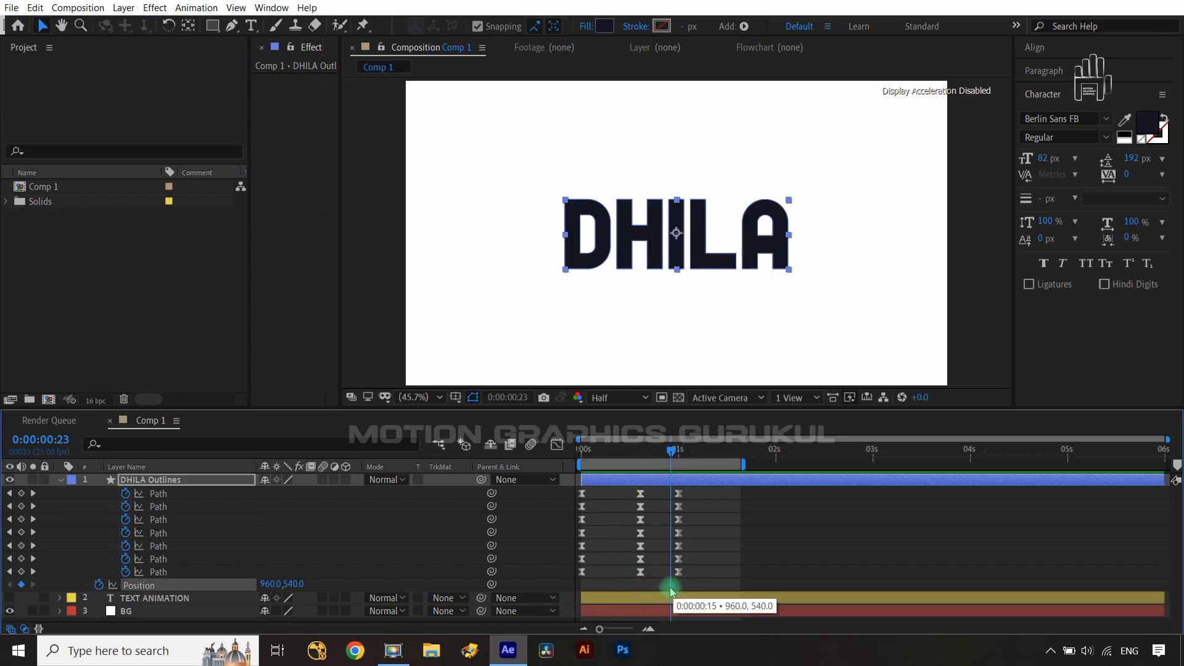
- Add Position keyframes at 0:01:08 and 0:01:13, raising the letters to Y 338 at 0:01:08
{"action": "key", "text": "shift+Page_Down"}
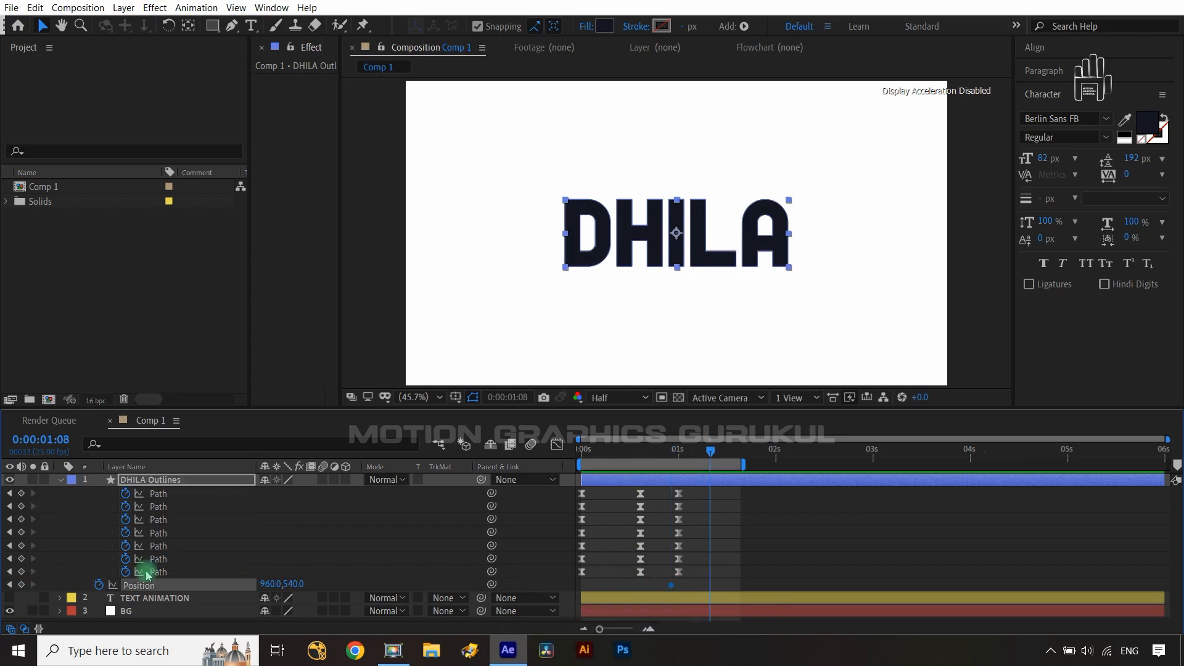
{"action": "left_click", "coordinate": [235, 585]}
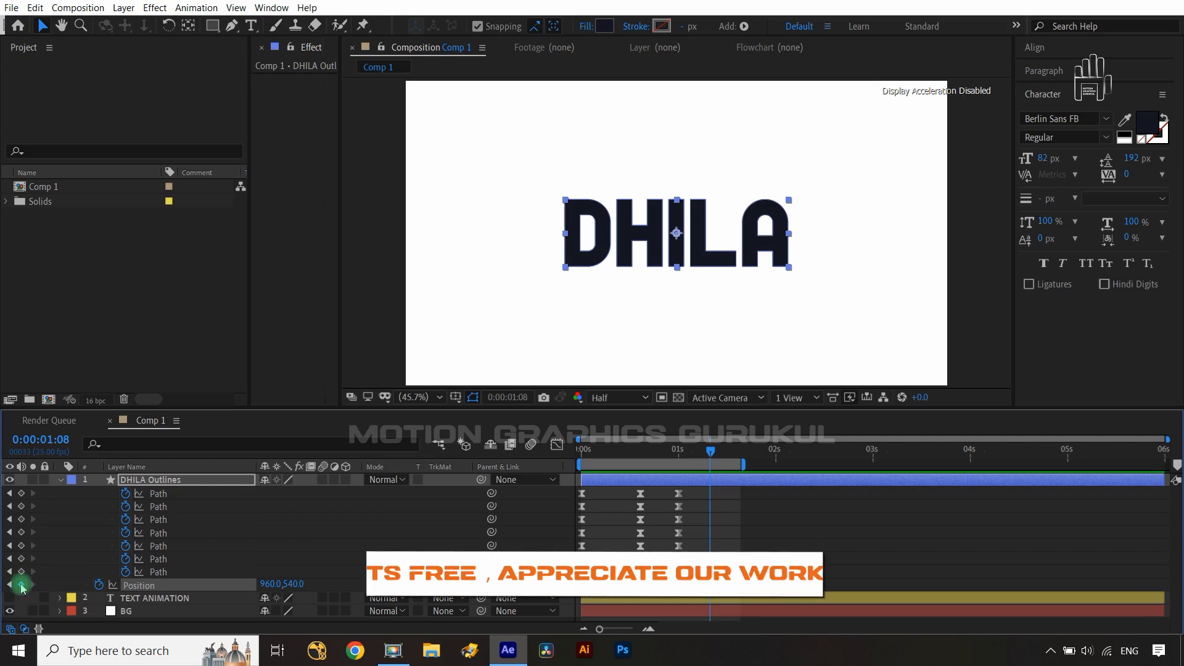
{"action": "key", "text": "ctrl+Right"}
{"action": "key", "text": "ctrl+Right"}
{"action": "key", "text": "ctrl+Right"}
{"action": "key", "text": "ctrl+Right"}
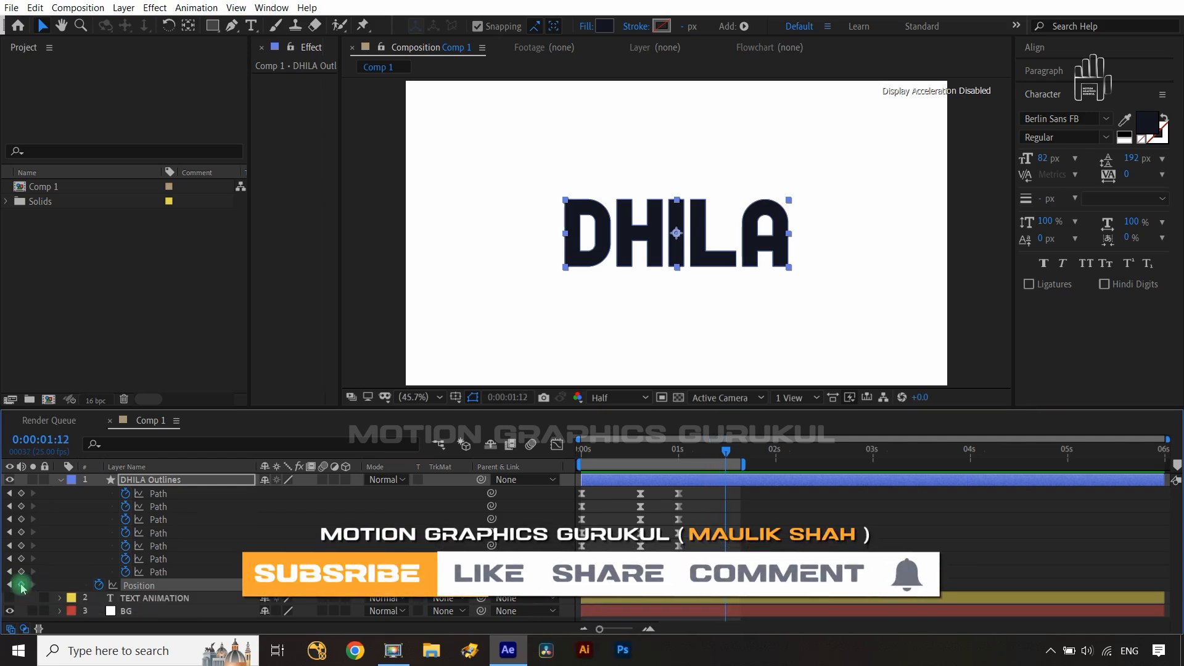
{"action": "key", "text": "ctrl+Left"}
{"action": "key", "text": "ctrl+Left"}
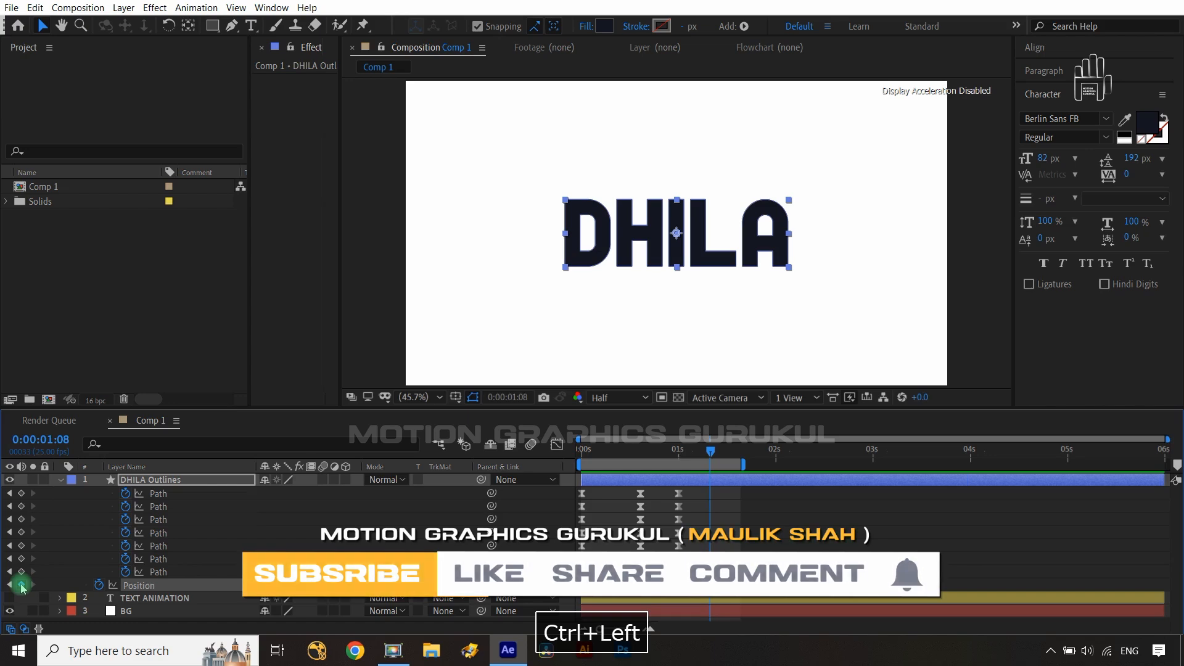
{"action": "key", "text": "ctrl+Right"}
{"action": "key", "text": "ctrl+Right"}
{"action": "key", "text": "ctrl+Right"}
{"action": "key", "text": "ctrl+Right"}
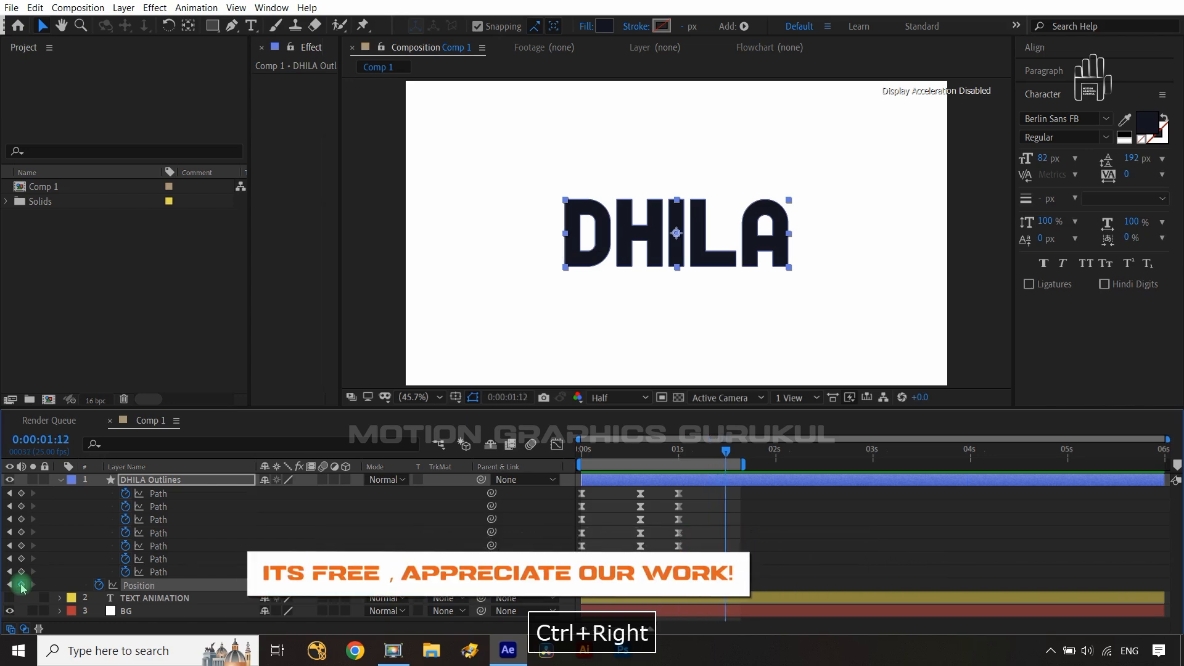
{"action": "left_click", "coordinate": [21, 586]}
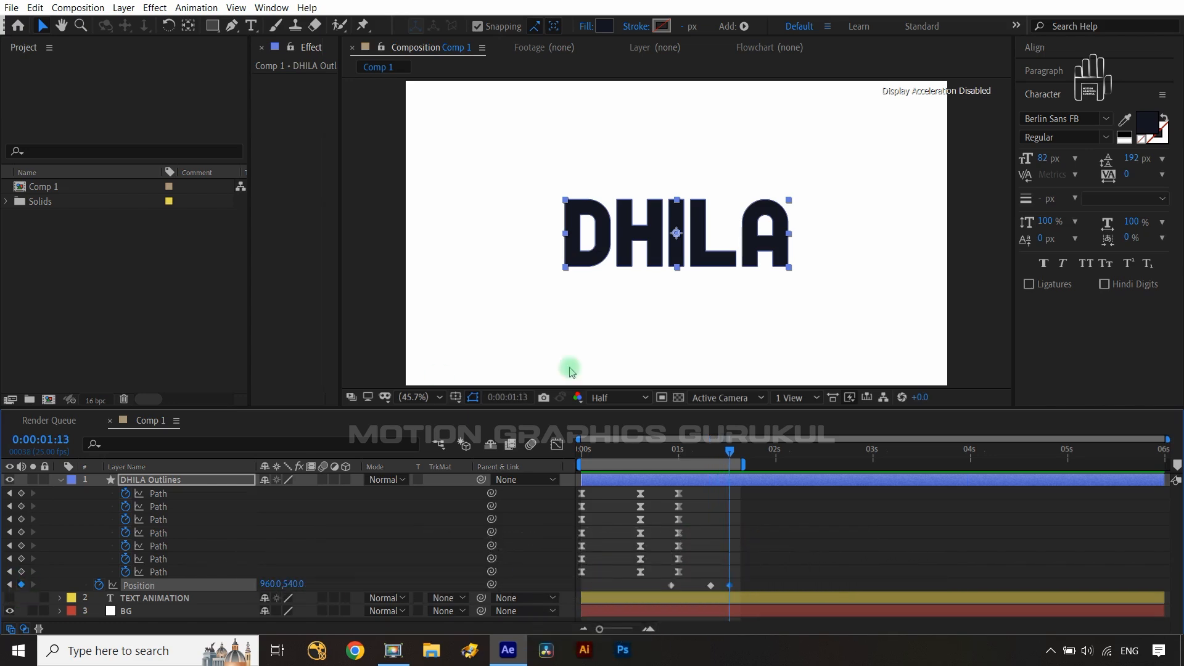
{"action": "left_click_drag", "start_coordinate": [729, 455], "coordinate": [712, 456]}
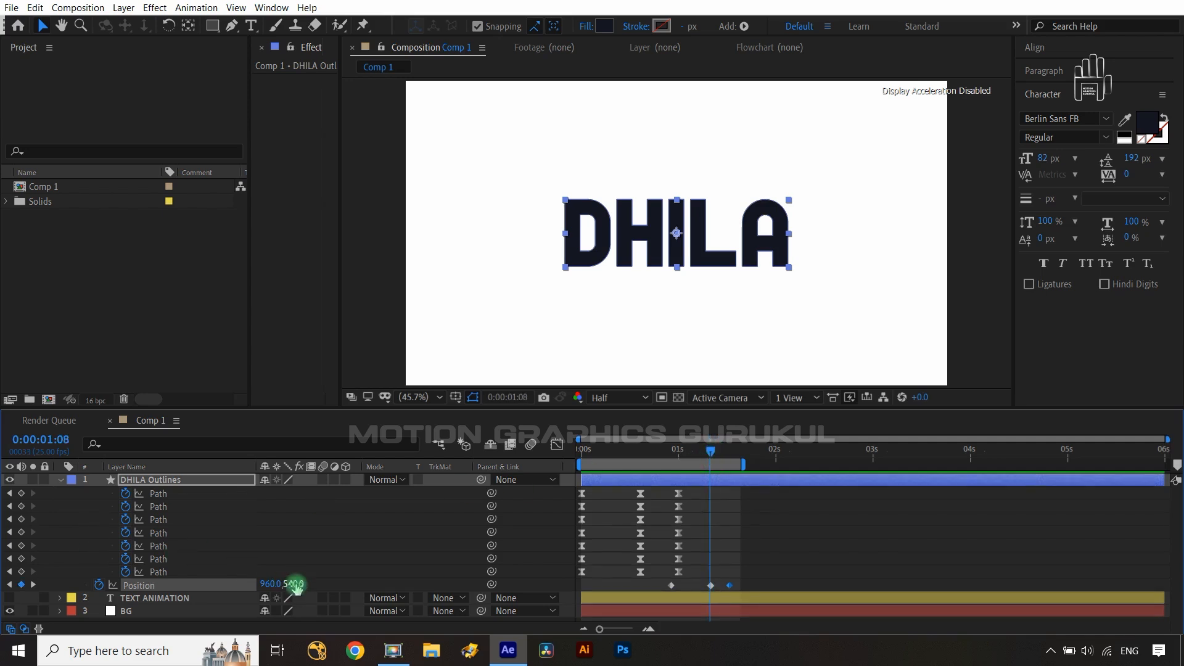
{"action": "left_click_drag", "start_coordinate": [295, 587], "coordinate": [114, 599]}
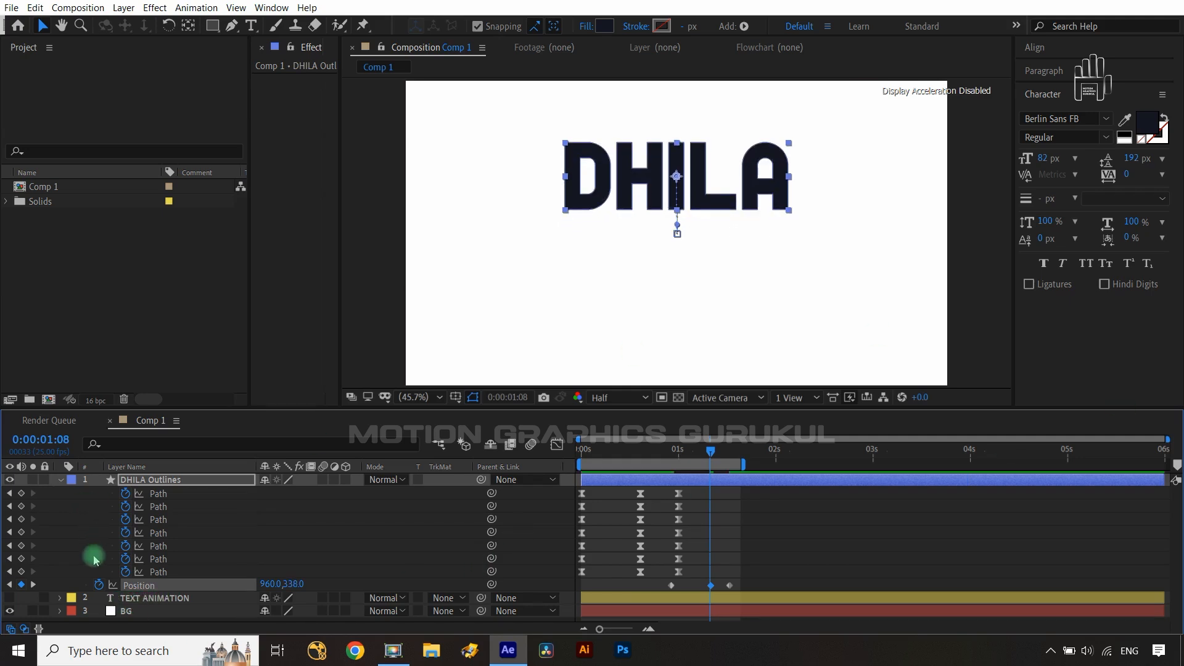
- Select all the Position keyframes and apply Easy Ease
{"action": "left_click", "coordinate": [33, 585]}
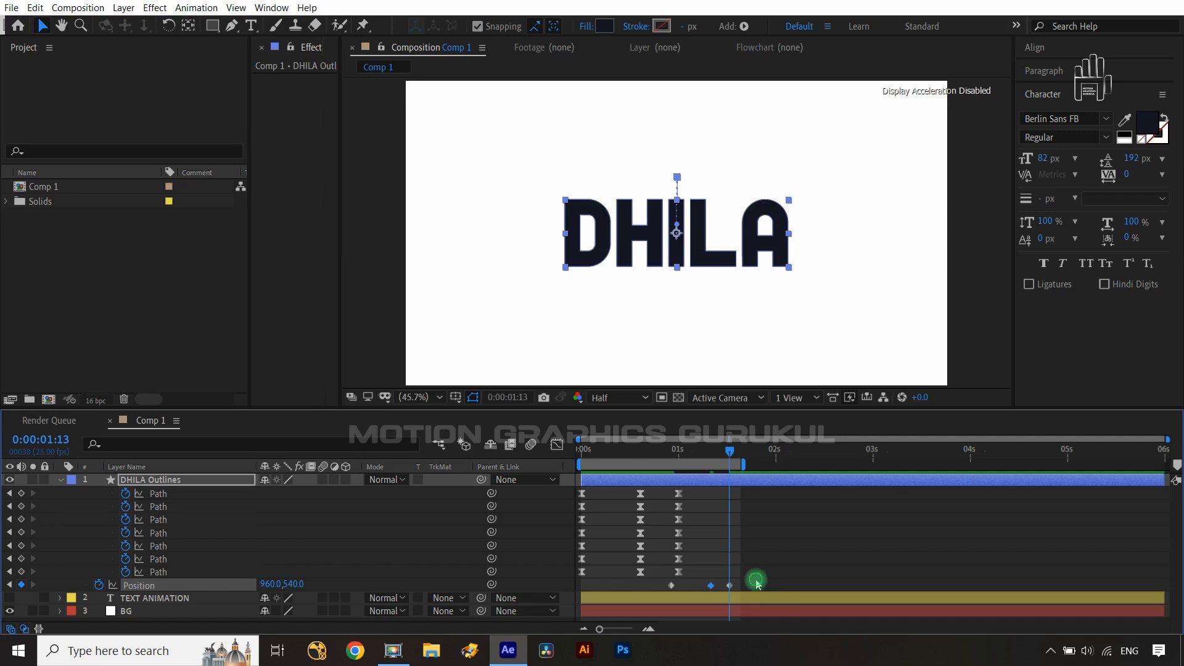
{"action": "left_click_drag", "start_coordinate": [757, 584], "coordinate": [655, 602]}
{"action": "key", "text": "F9"}
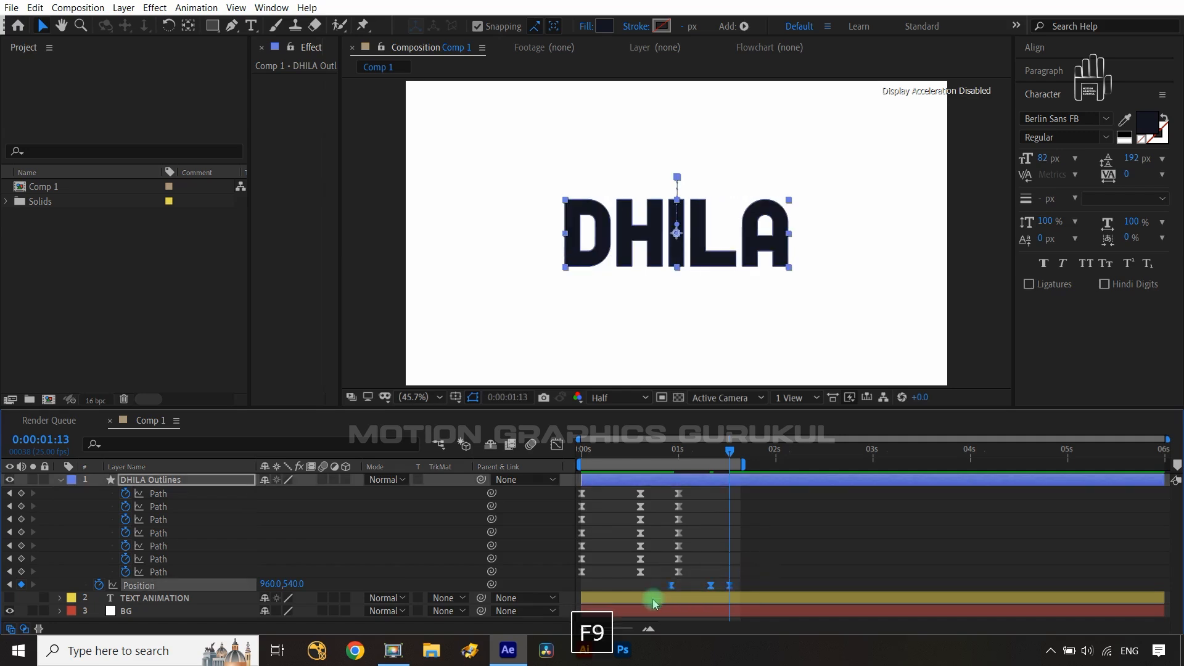
- In the Graph Editor, separate Position into X and Y dimensions and remove the X Position keyframes
{"action": "left_click", "coordinate": [556, 445]}
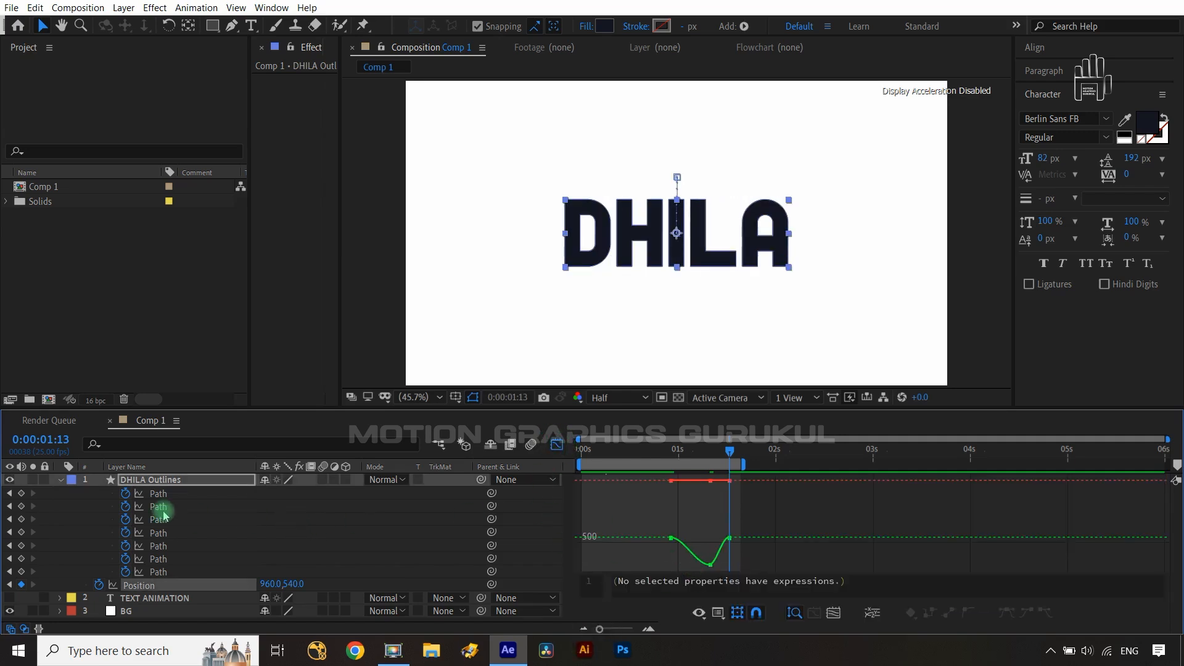
{"action": "right_click", "coordinate": [148, 589]}
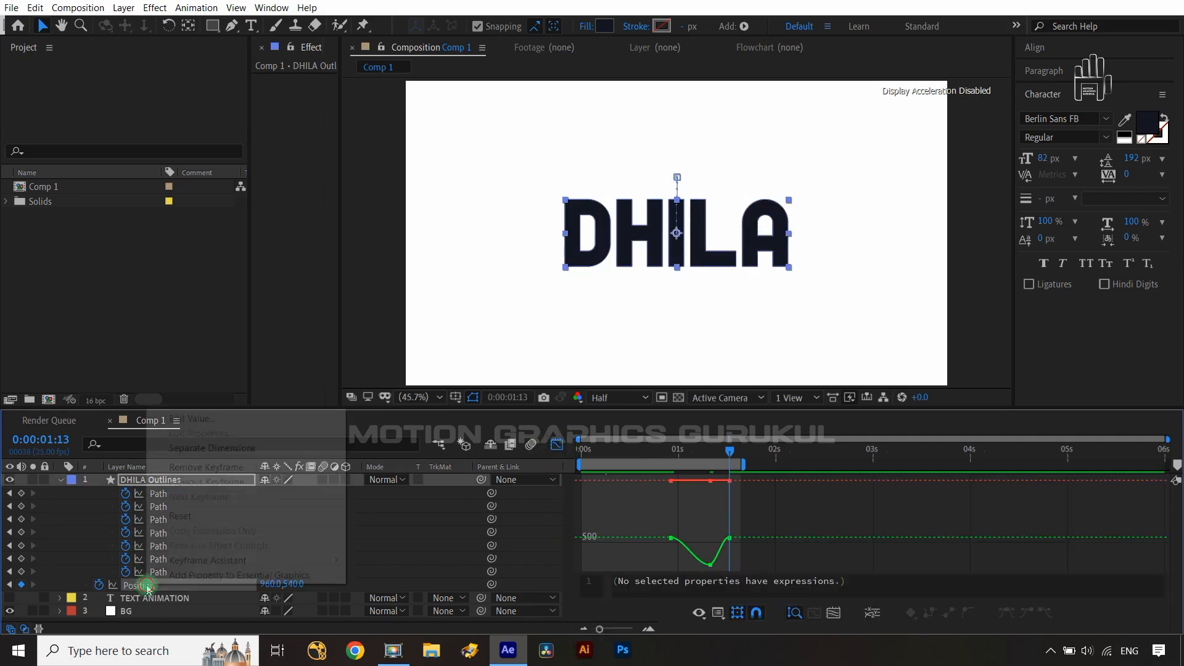
{"action": "left_click", "coordinate": [206, 449]}
{"action": "left_click", "coordinate": [303, 568]}
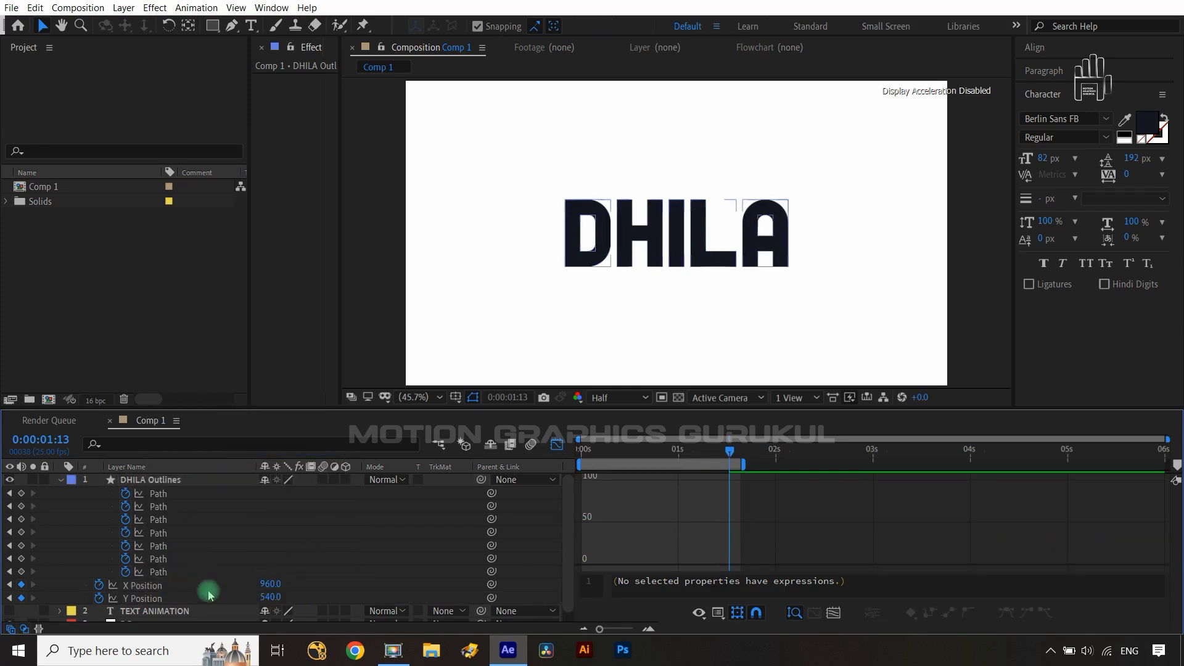
{"action": "left_click", "coordinate": [99, 584]}
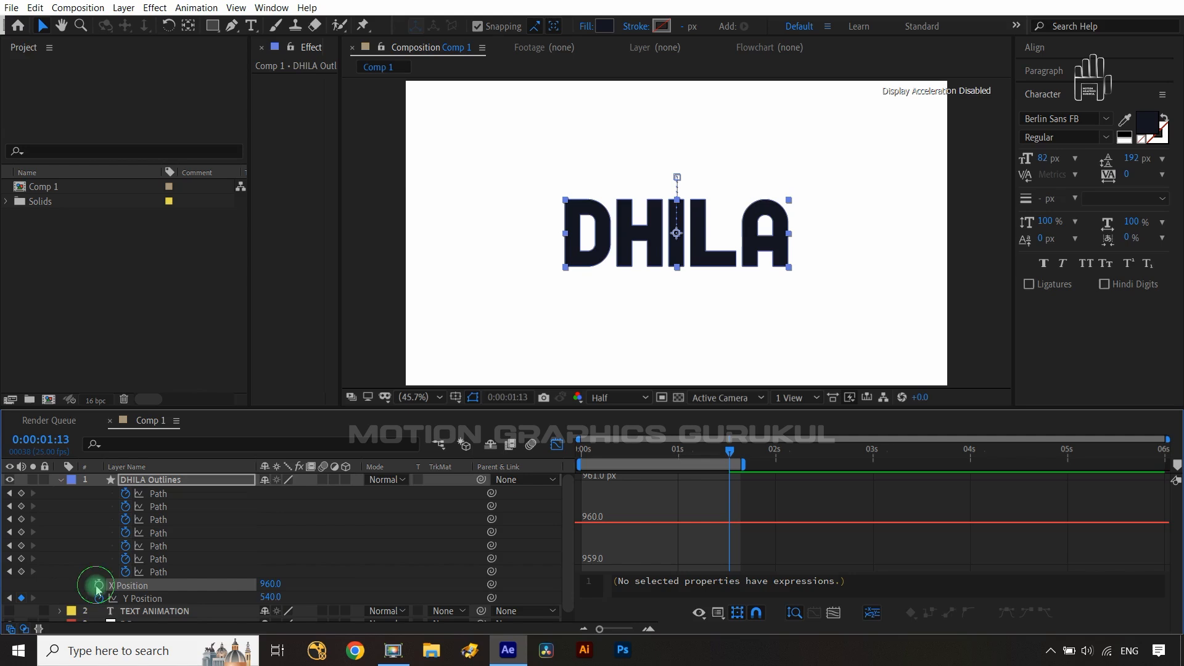
{"action": "left_click", "coordinate": [158, 600]}
- Pull the Y Position curve's keyframe handles in the Graph Editor to sharpen the bounce easing
{"action": "left_click_drag", "start_coordinate": [709, 498], "coordinate": [671, 531]}
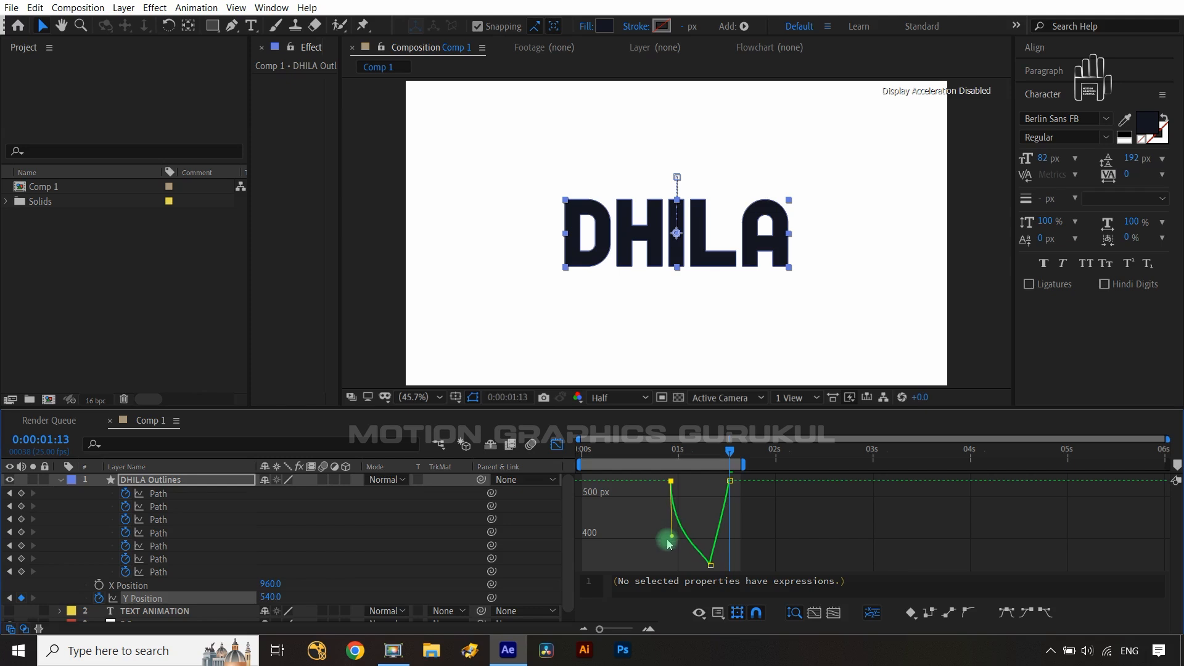
{"action": "mouse_move", "coordinate": [717, 582]}
{"action": "left_mouse_down"}
{"action": "mouse_move", "coordinate": [720, 568]}
{"action": "mouse_move", "coordinate": [731, 574]}
{"action": "mouse_move", "coordinate": [721, 568]}
{"action": "left_mouse_up"}
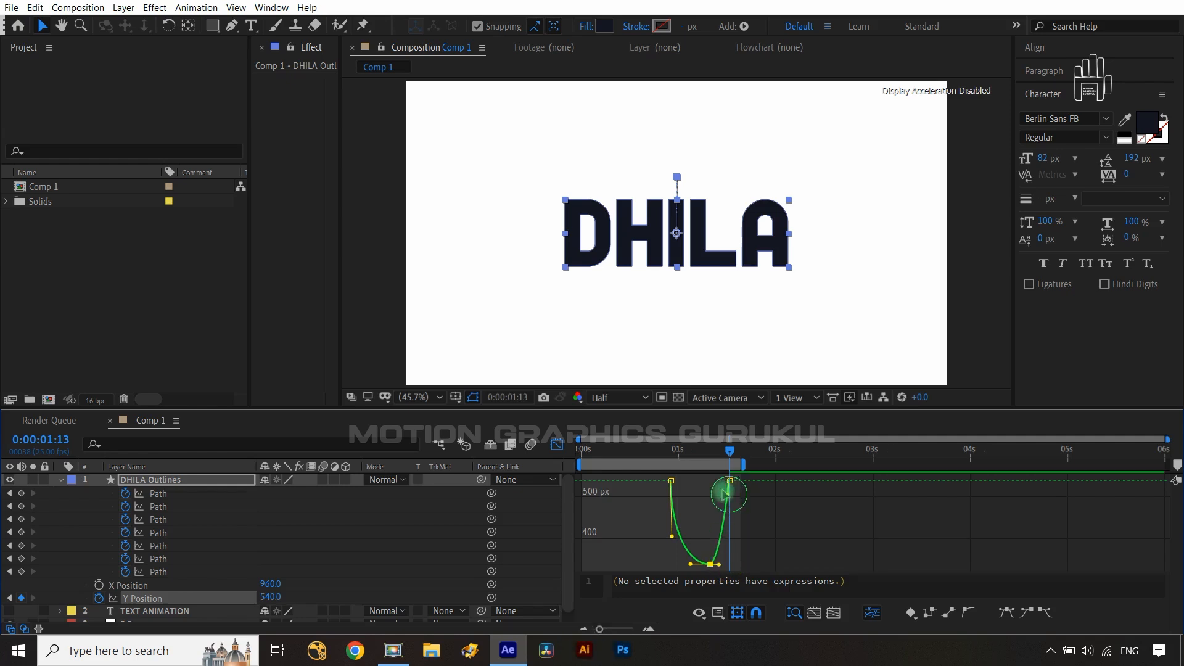
{"action": "mouse_move", "coordinate": [725, 494]}
{"action": "left_mouse_down"}
{"action": "mouse_move", "coordinate": [719, 471]}
{"action": "mouse_move", "coordinate": [723, 524]}
{"action": "mouse_move", "coordinate": [722, 511]}
{"action": "left_mouse_up"}
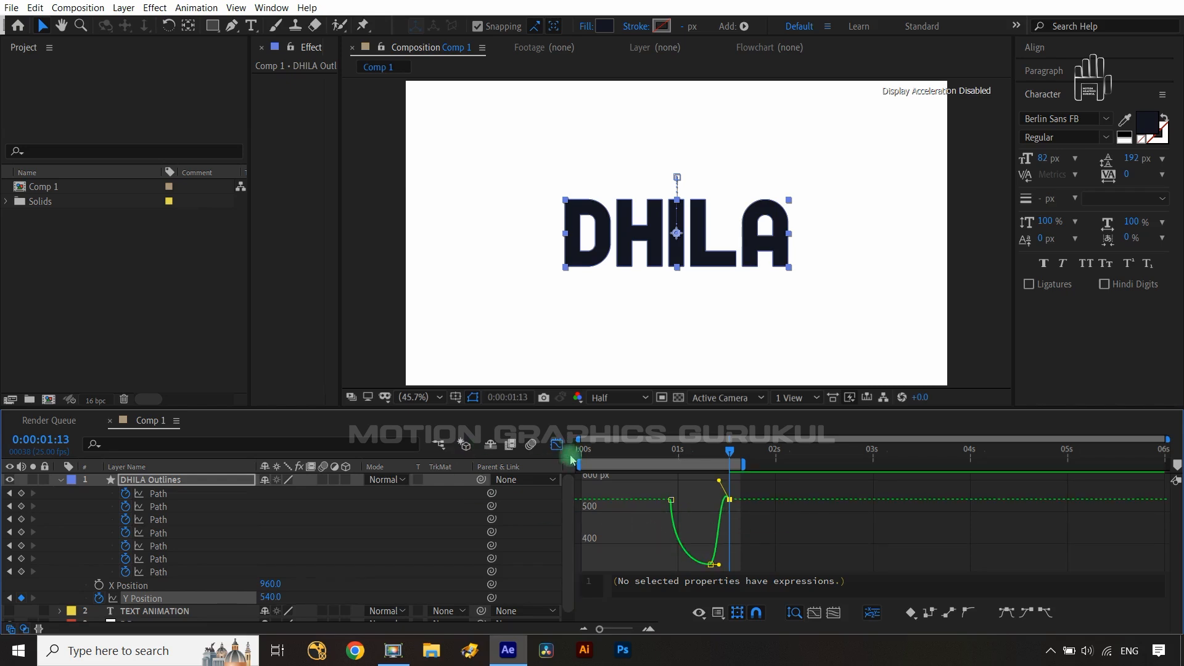
{"action": "right_click", "coordinate": [692, 513]}
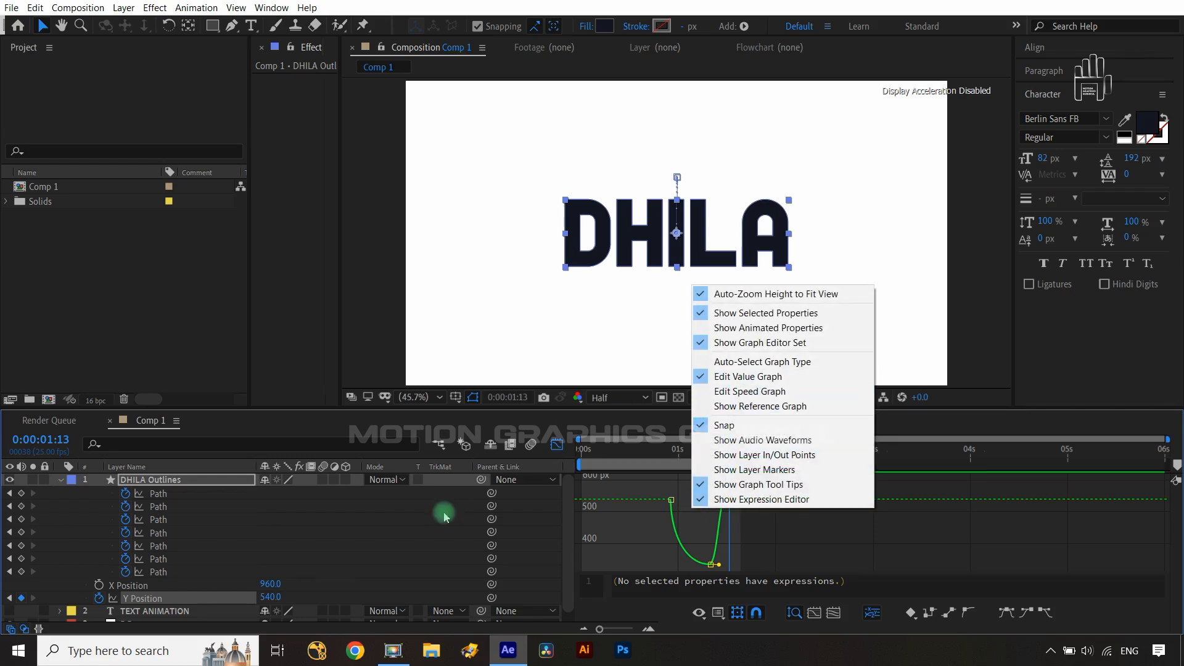
{"action": "left_click", "coordinate": [378, 531]}
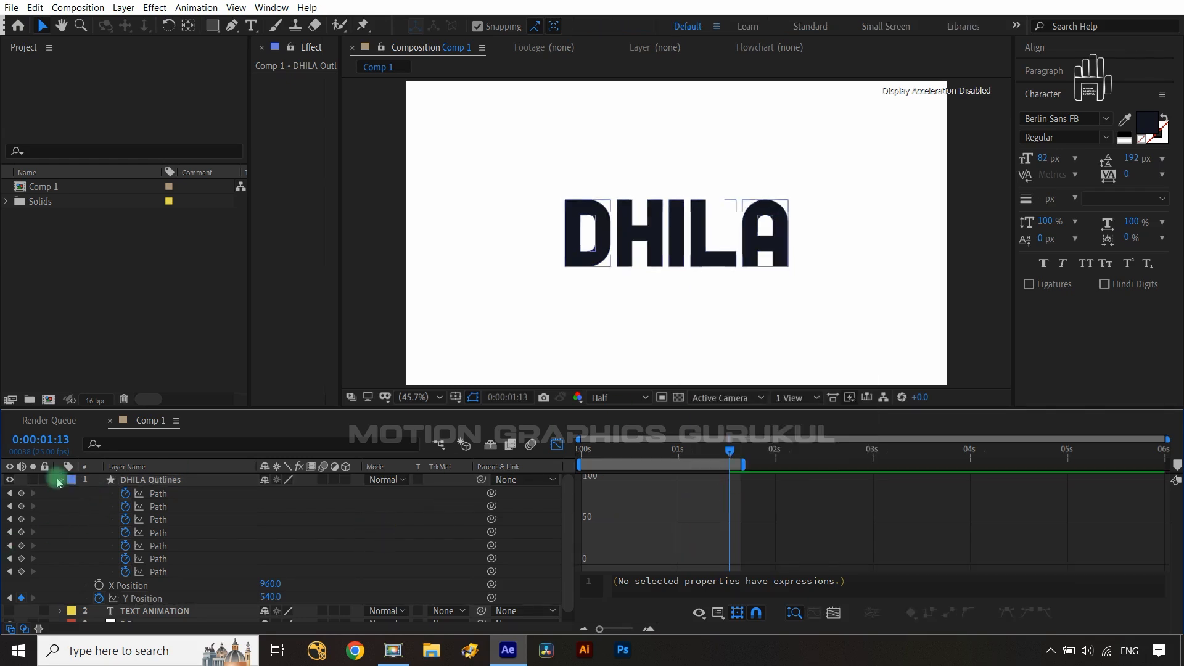
- Leave the Graph Editor, show the animated properties and preview the animation from the start
{"action": "left_click", "coordinate": [57, 483]}
{"action": "left_click", "coordinate": [182, 481]}
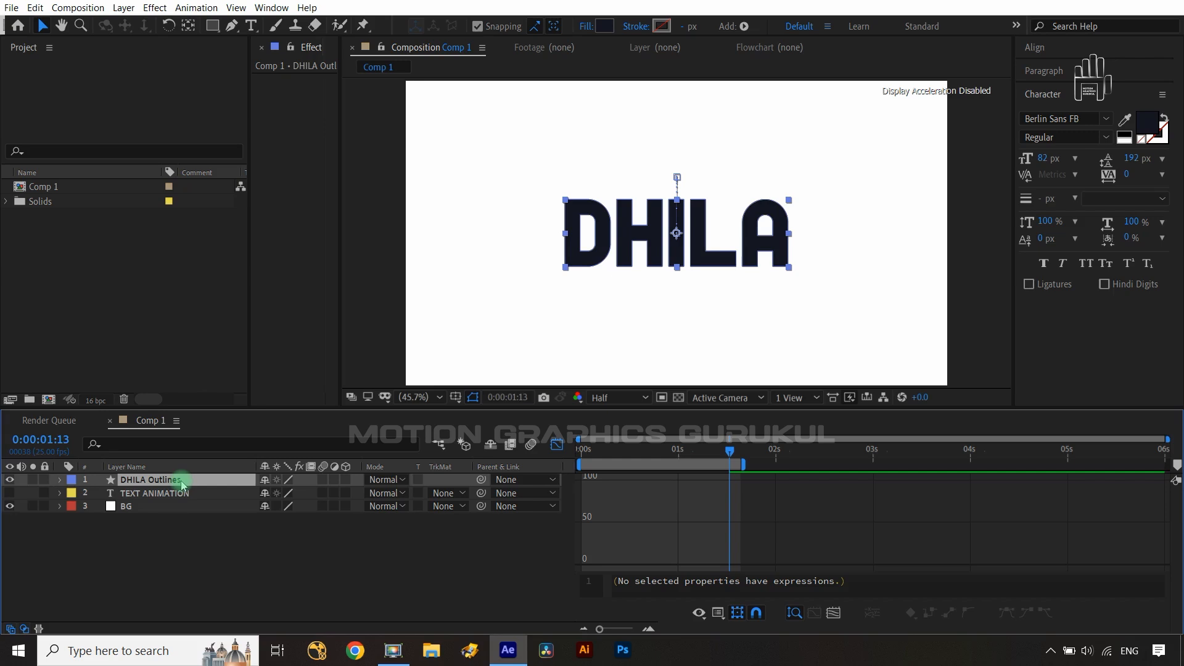
{"action": "key", "text": "u"}
{"action": "left_click", "coordinate": [558, 446]}
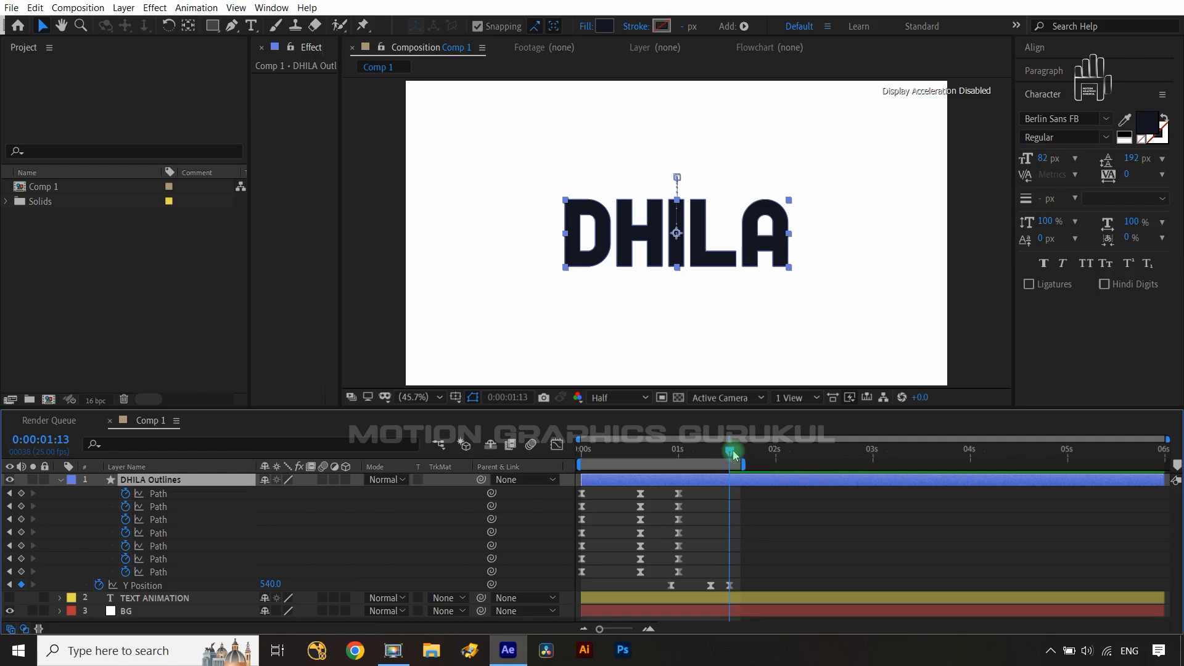
{"action": "left_click_drag", "start_coordinate": [733, 451], "coordinate": [678, 461]}
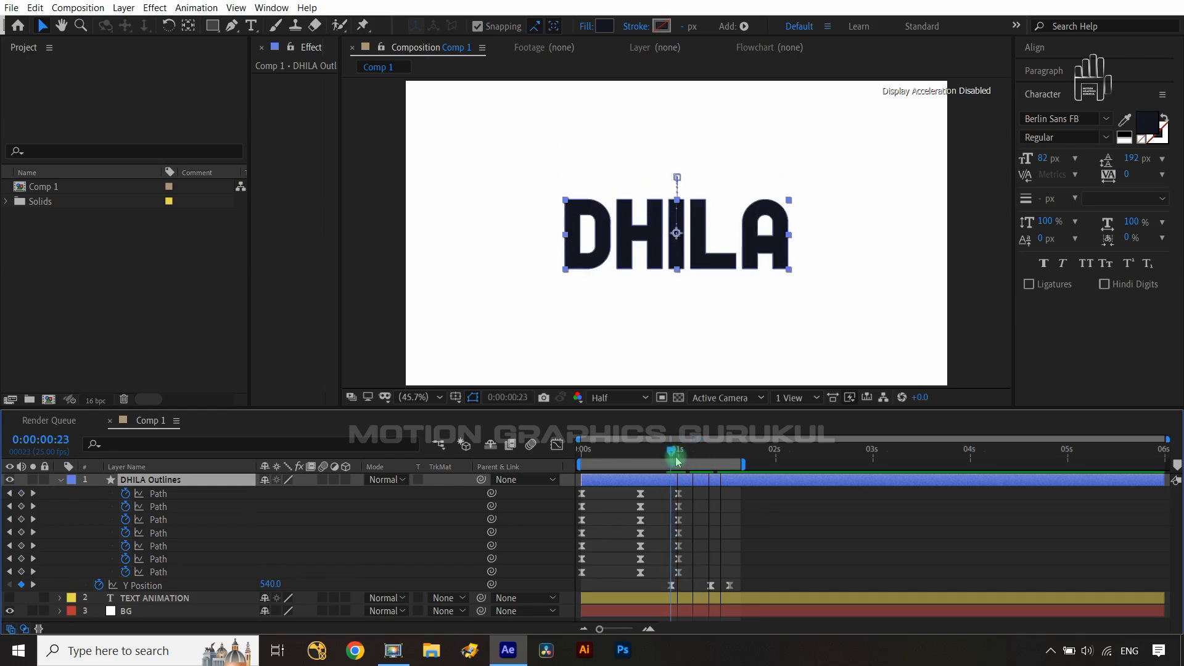
{"action": "key", "text": "Home"}
{"action": "key", "text": "space"}
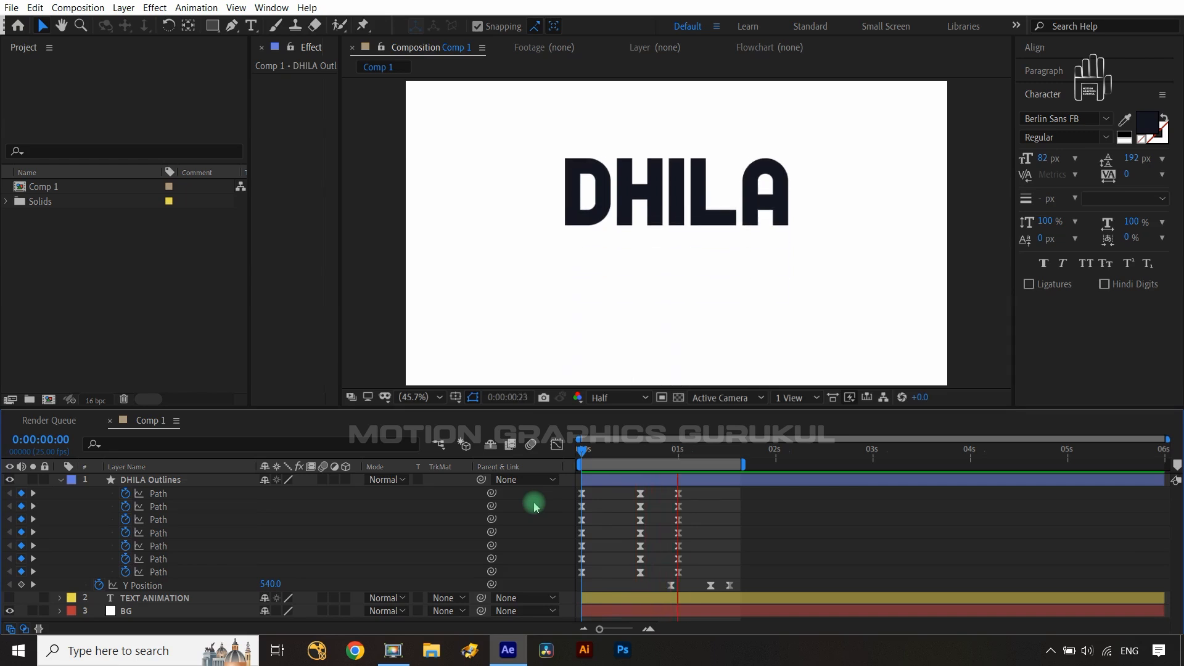
{"action": "key", "text": "space"}
- Shift the three Y Position keyframes a few frames earlier, previewing the timing in between
{"action": "left_click_drag", "start_coordinate": [758, 585], "coordinate": [673, 587]}
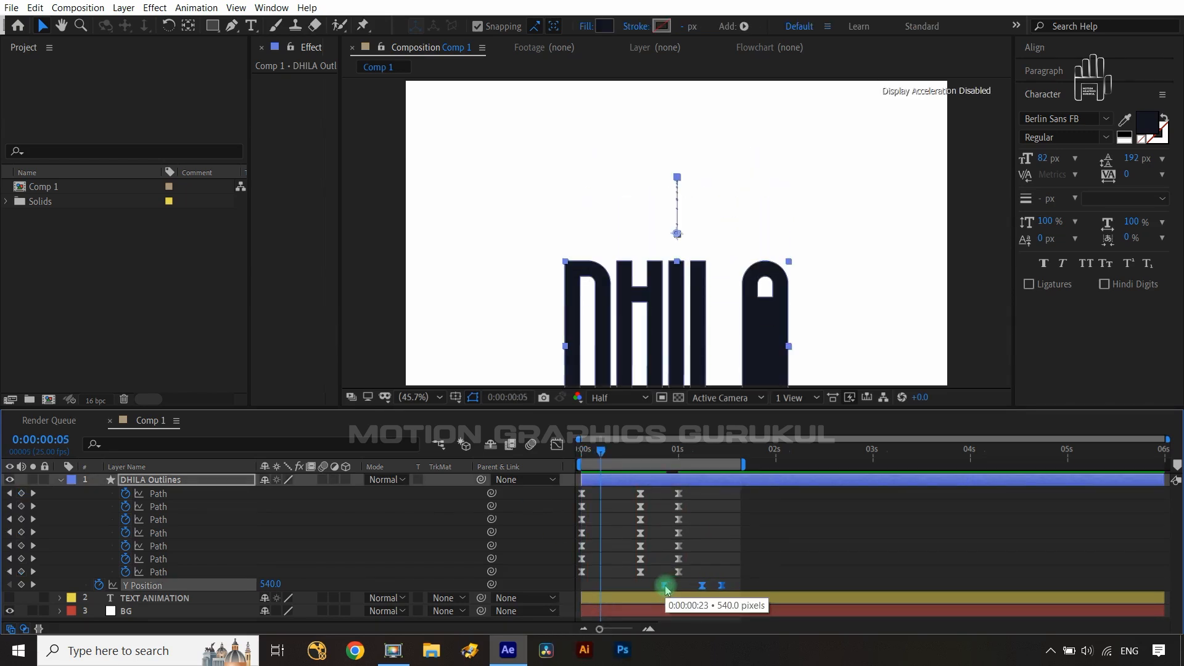
{"action": "key", "text": "space"}
{"action": "left_click", "coordinate": [548, 547]}
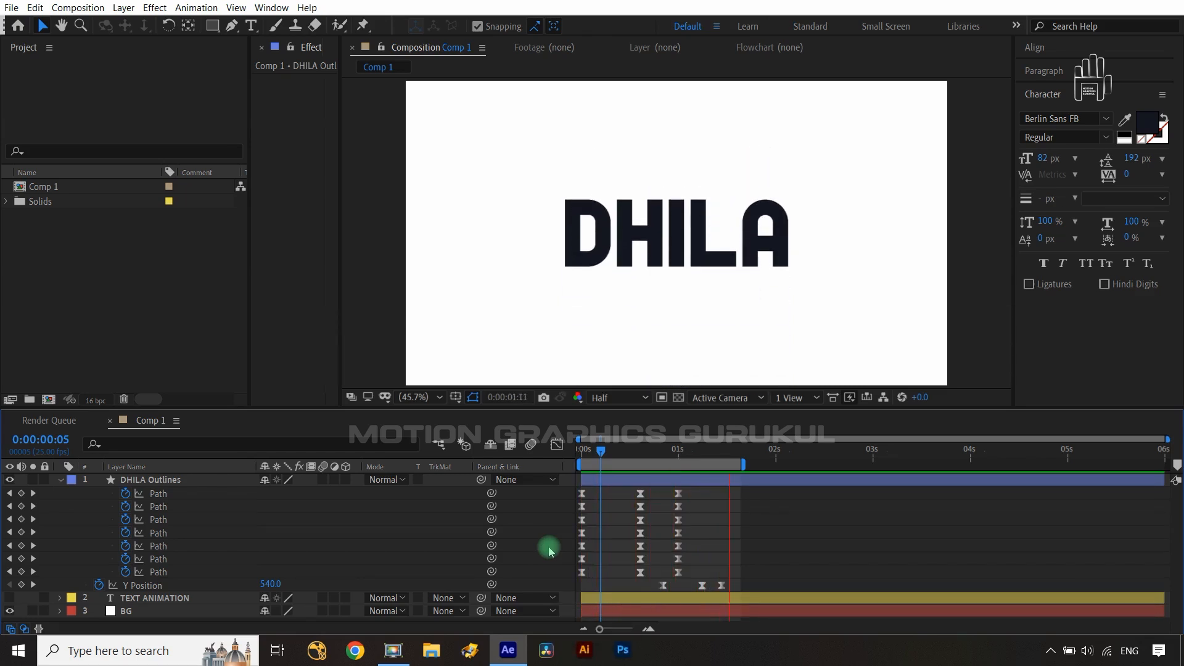
{"action": "key", "text": "space"}
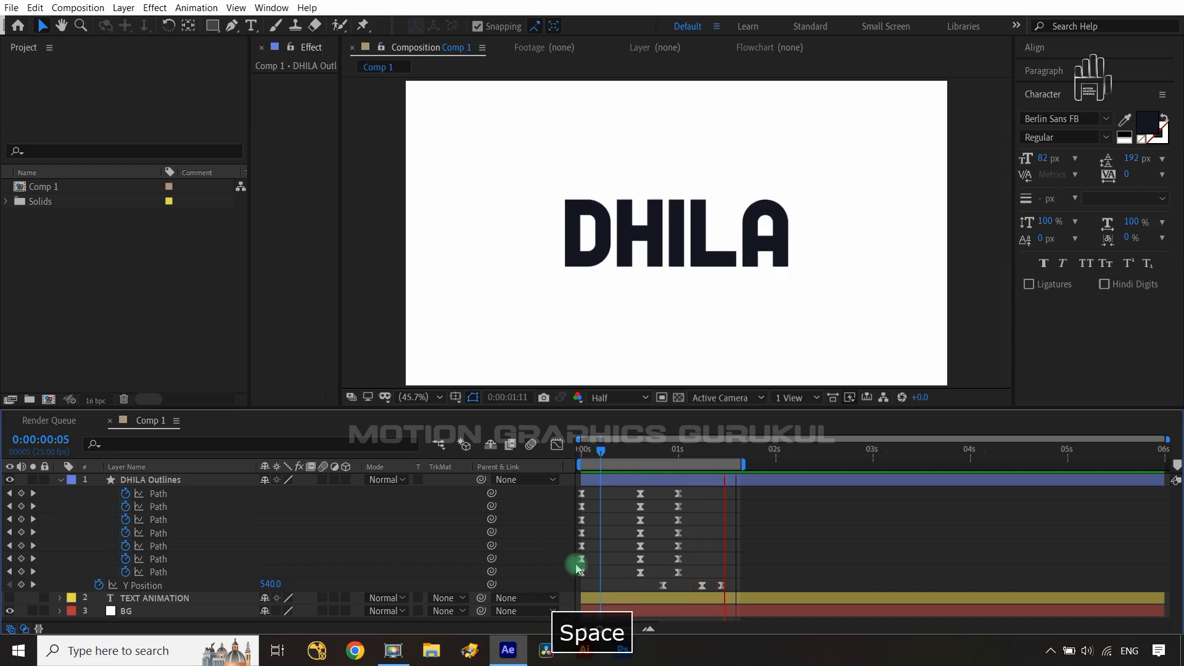
{"action": "left_click_drag", "start_coordinate": [743, 581], "coordinate": [658, 591]}
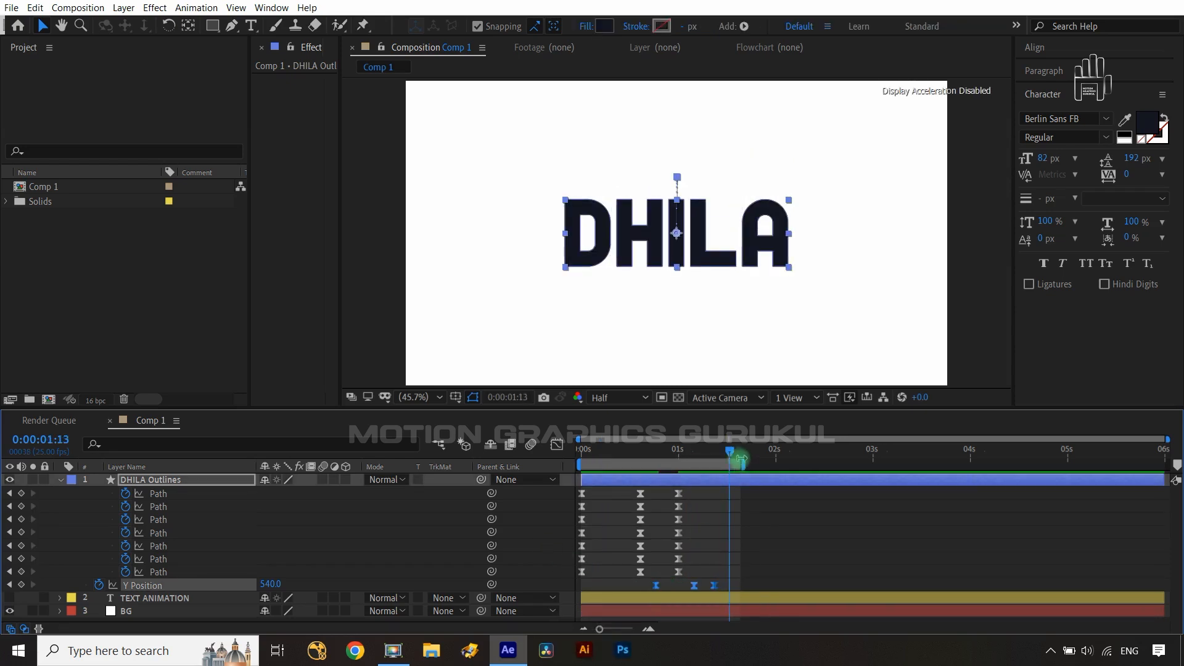
- Preview the animation from the start and step frame by frame through the keyframes to inspect the timing
{"action": "key", "text": "Home"}
{"action": "left_click", "coordinate": [520, 510]}
{"action": "key", "text": "space"}
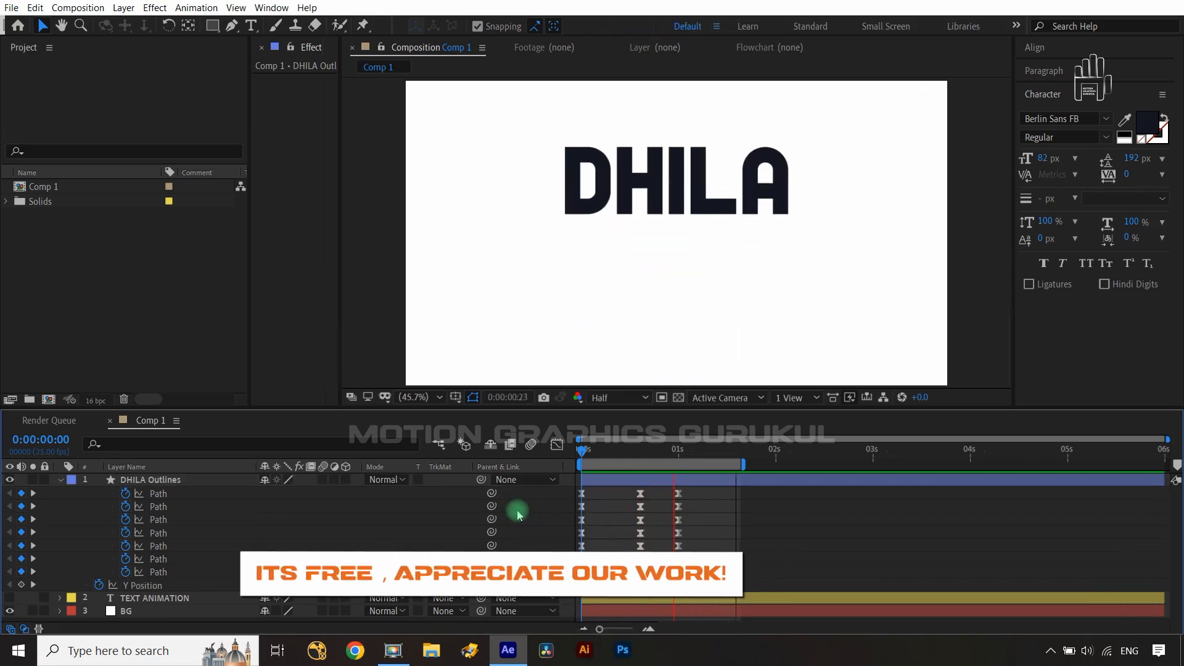
{"action": "key", "text": "space"}
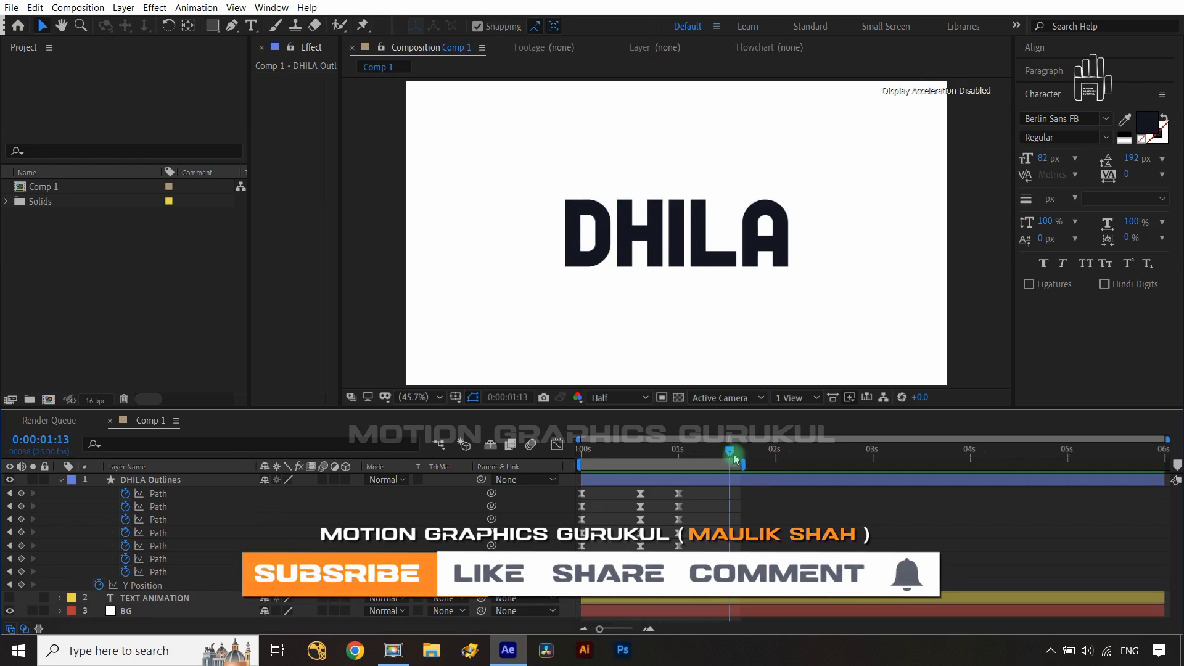
{"action": "key", "text": "j"}
{"action": "key", "text": "j"}
{"action": "key", "text": "k"}
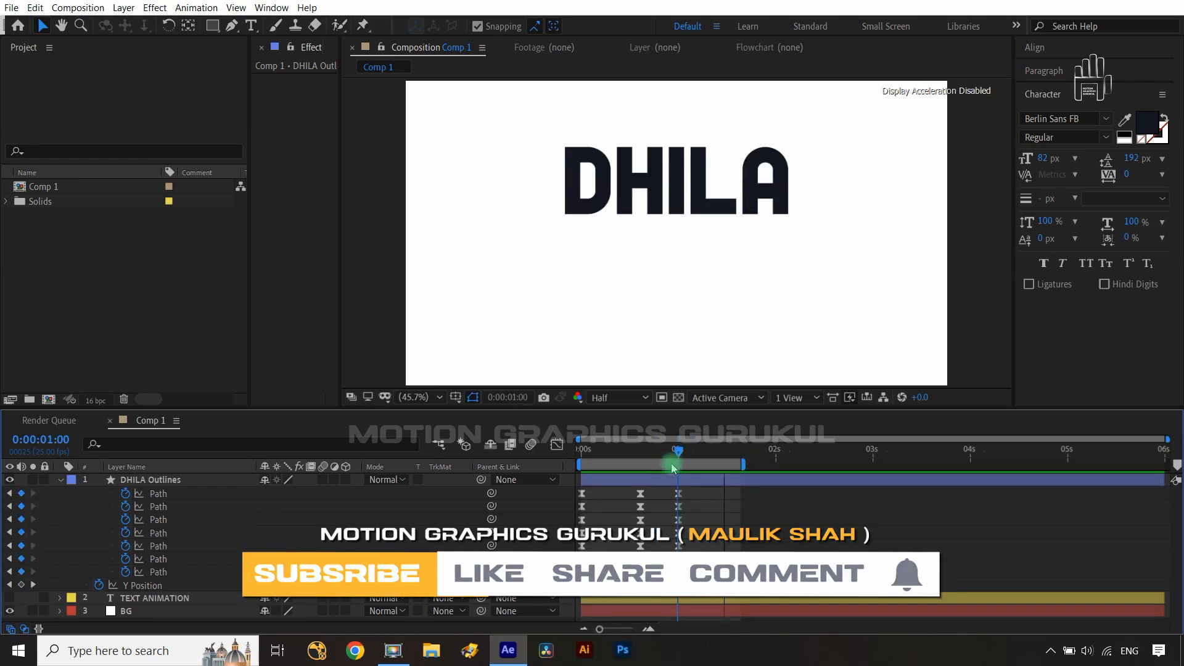
{"action": "key", "text": "j"}
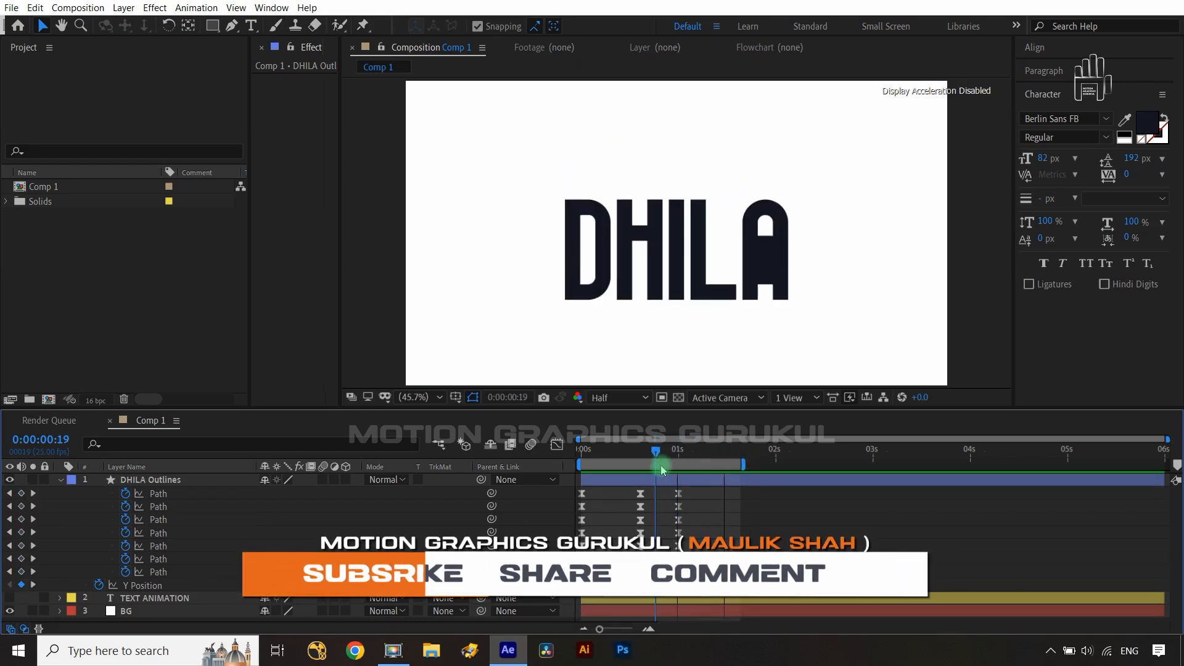
{"action": "key", "text": "k"}
{"action": "key", "text": "j"}
{"action": "key", "text": "j"}
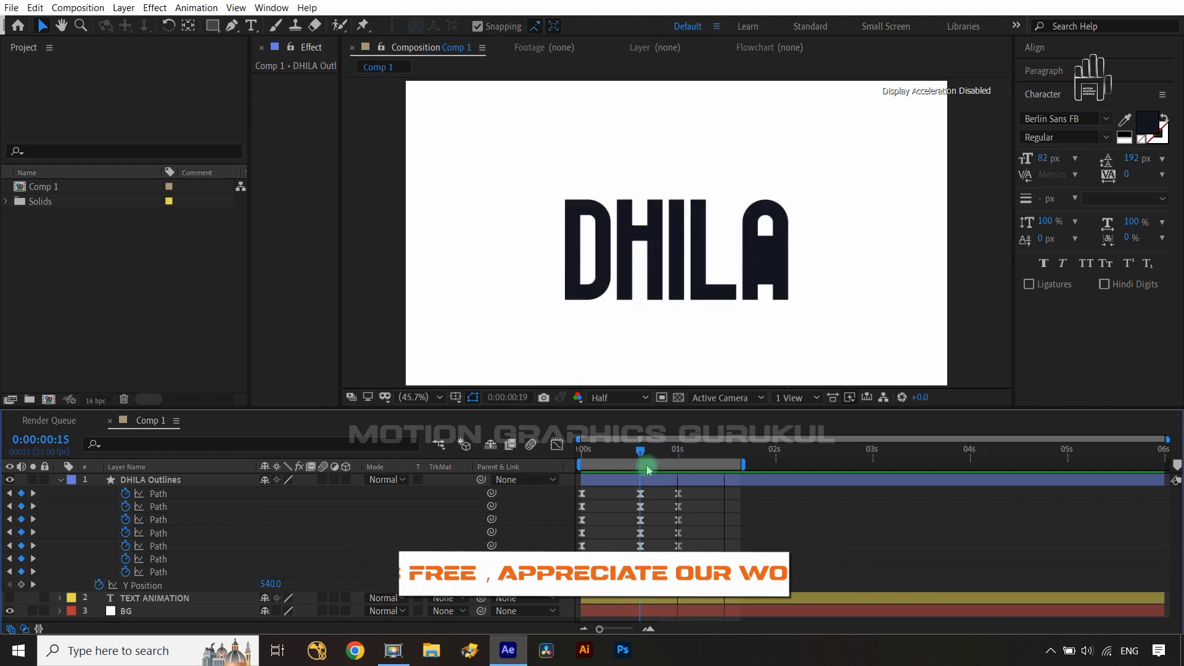
- Keyframe the DHILA Outlines layer's Scale at 100% at 0:00:00:15 and at 73% at 0:00:01:09
{"action": "left_click", "coordinate": [176, 481]}
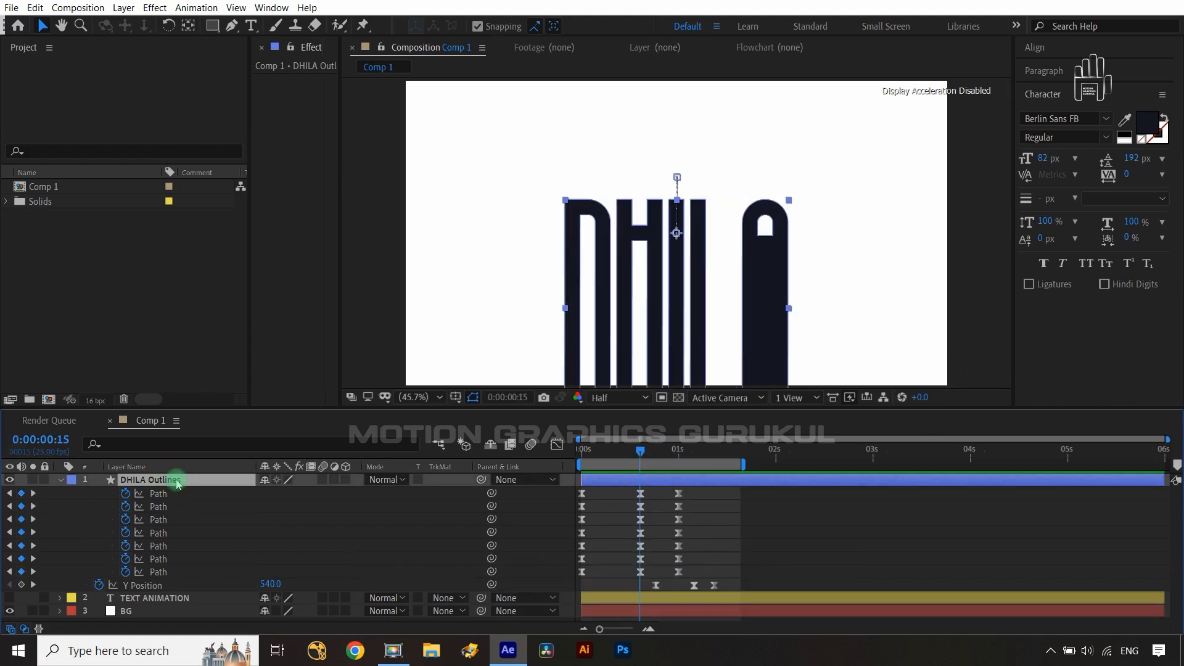
{"action": "key", "text": "s"}
{"action": "left_click", "coordinate": [99, 493]}
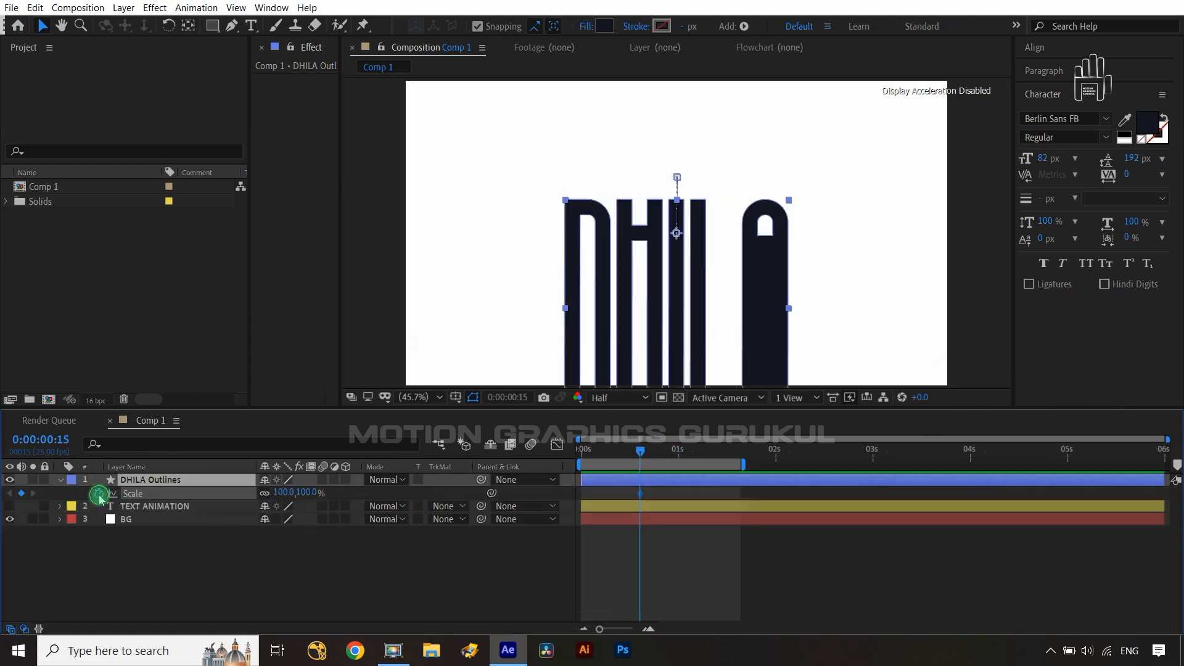
{"action": "left_click", "coordinate": [163, 481]}
{"action": "key", "text": "u"}
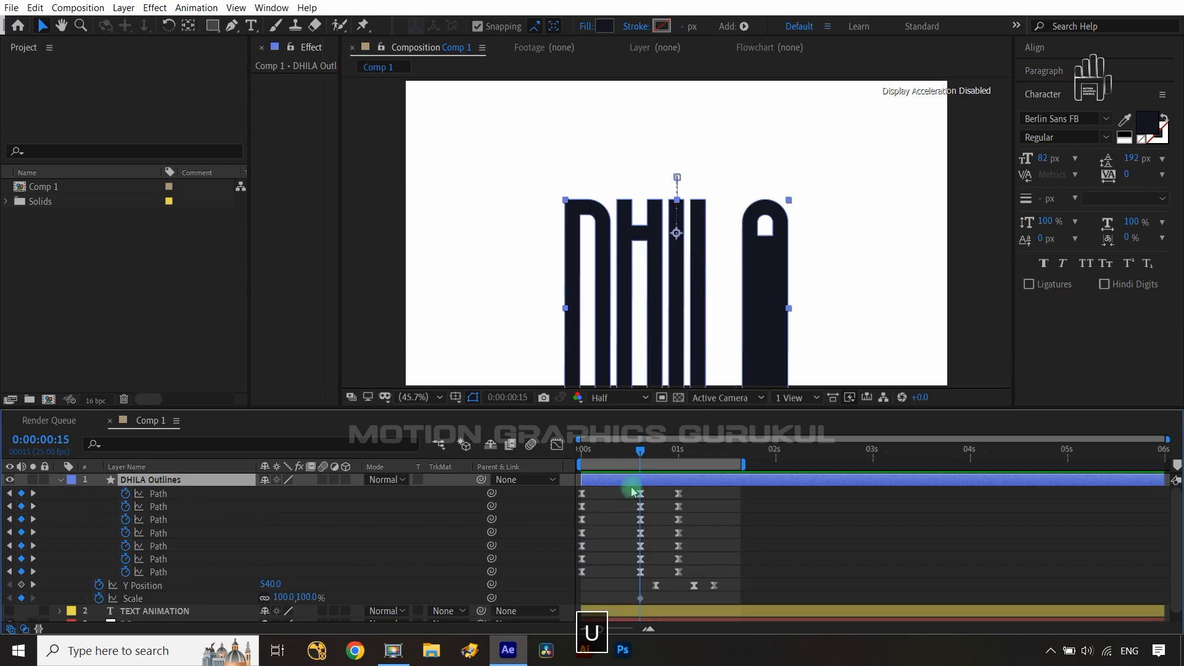
{"action": "left_click_drag", "start_coordinate": [640, 455], "coordinate": [712, 456]}
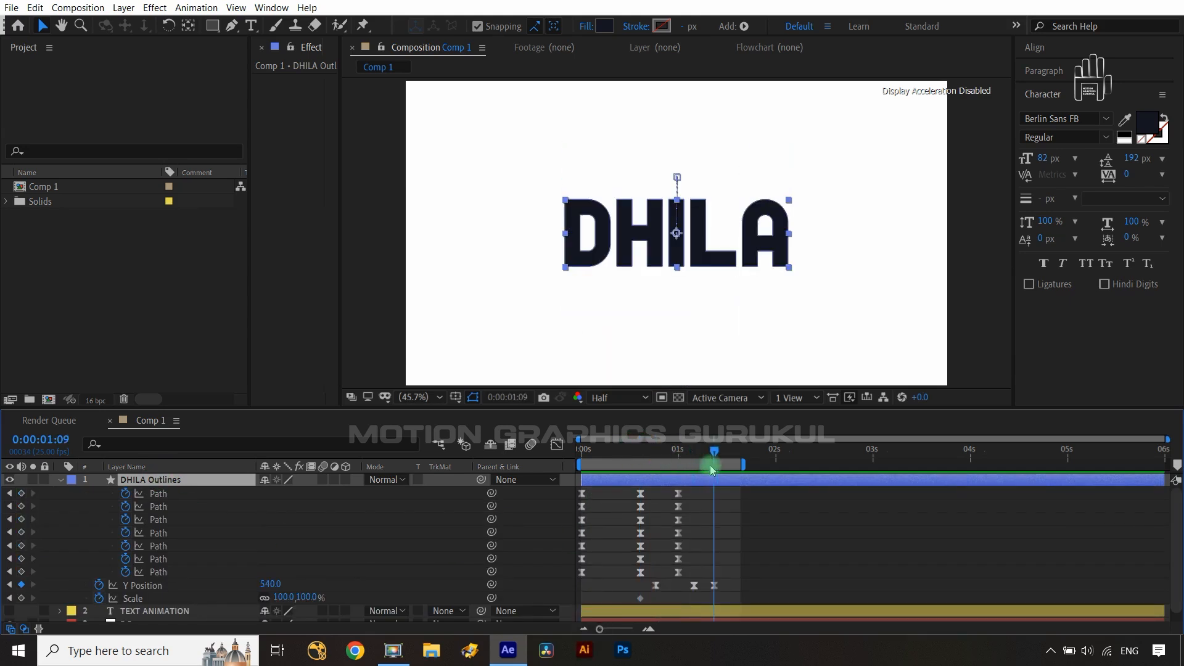
{"action": "left_click", "coordinate": [21, 598]}
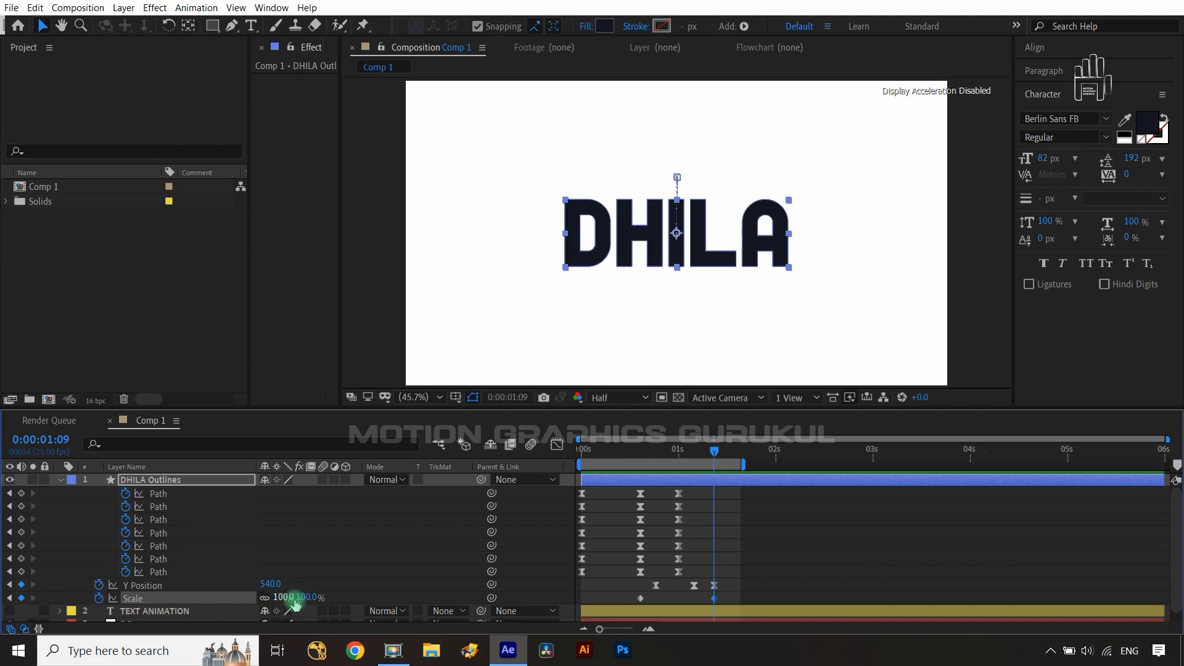
{"action": "left_click_drag", "start_coordinate": [304, 605], "coordinate": [283, 601]}
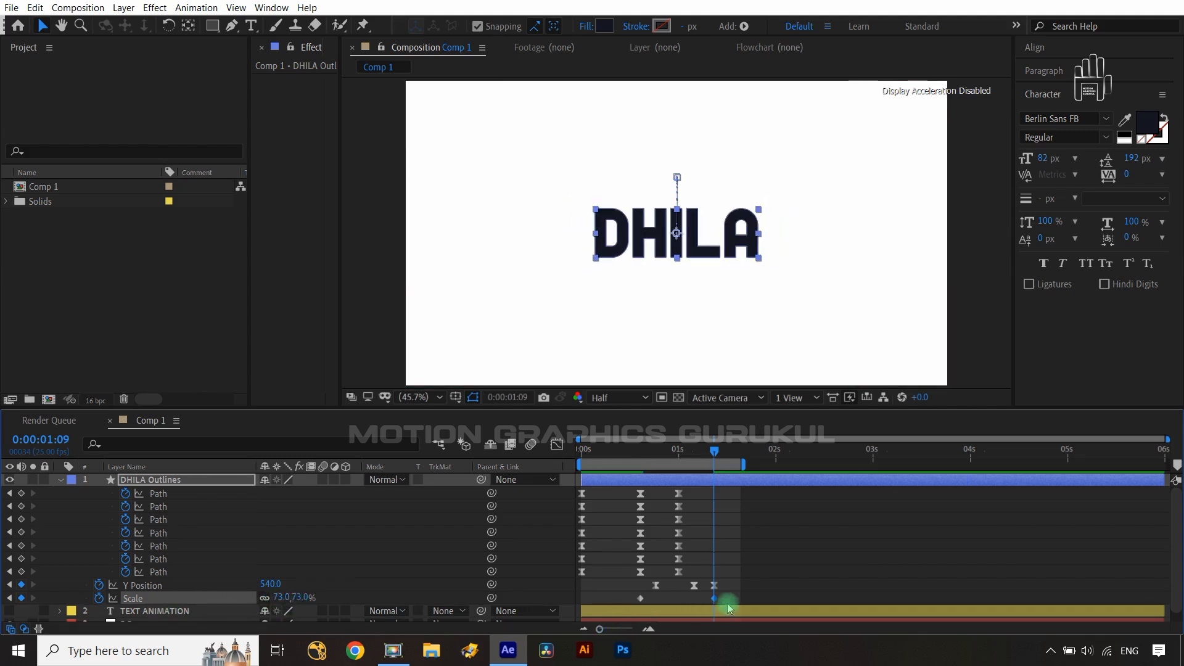
- Apply Easy Ease to both Scale keyframes and pull their handles in the Graph Editor to sharpen the easing
{"action": "left_click_drag", "start_coordinate": [722, 597], "coordinate": [623, 619]}
{"action": "key", "text": "F9"}
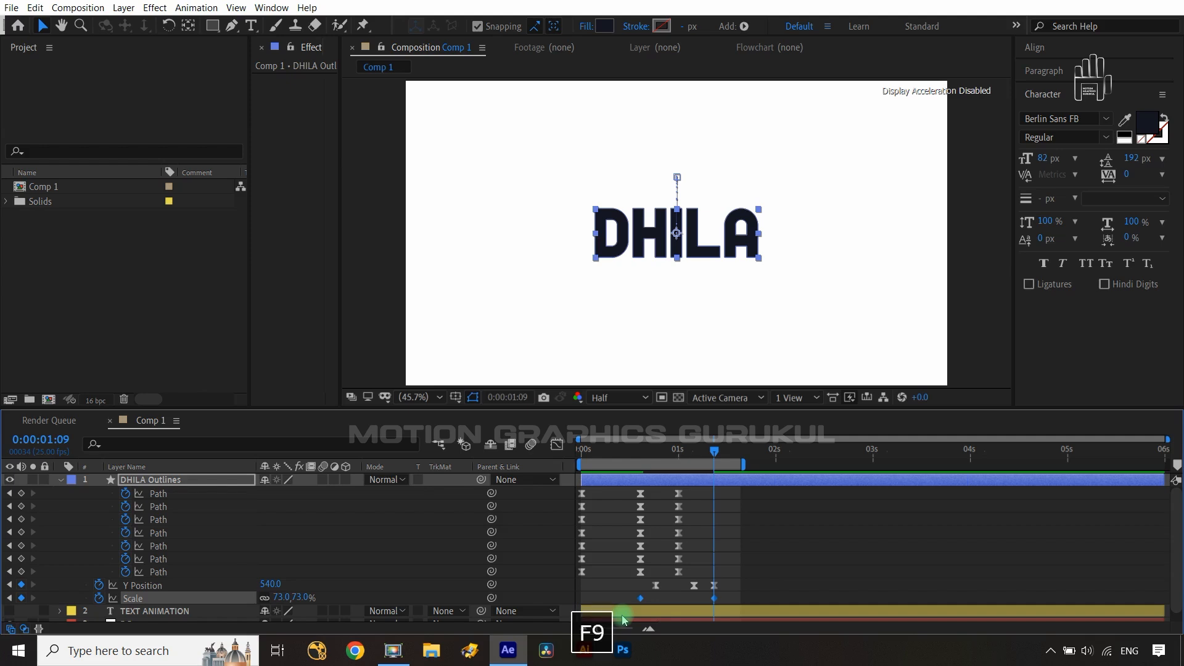
{"action": "left_click", "coordinate": [558, 445]}
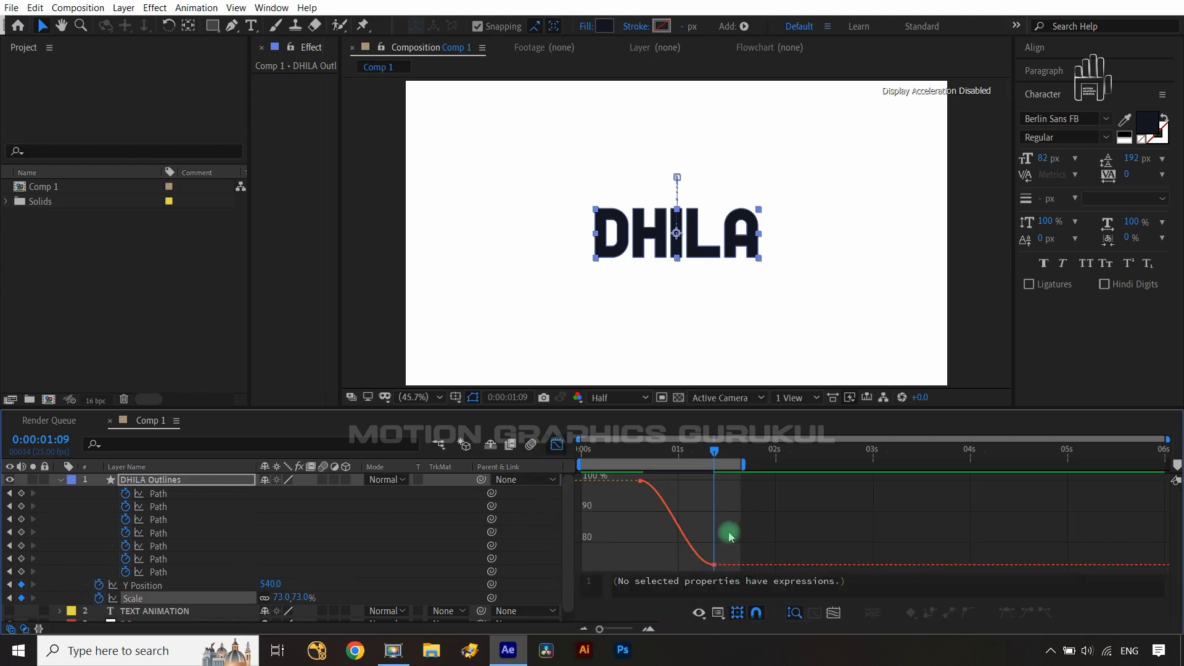
{"action": "left_click_drag", "start_coordinate": [677, 494], "coordinate": [637, 540]}
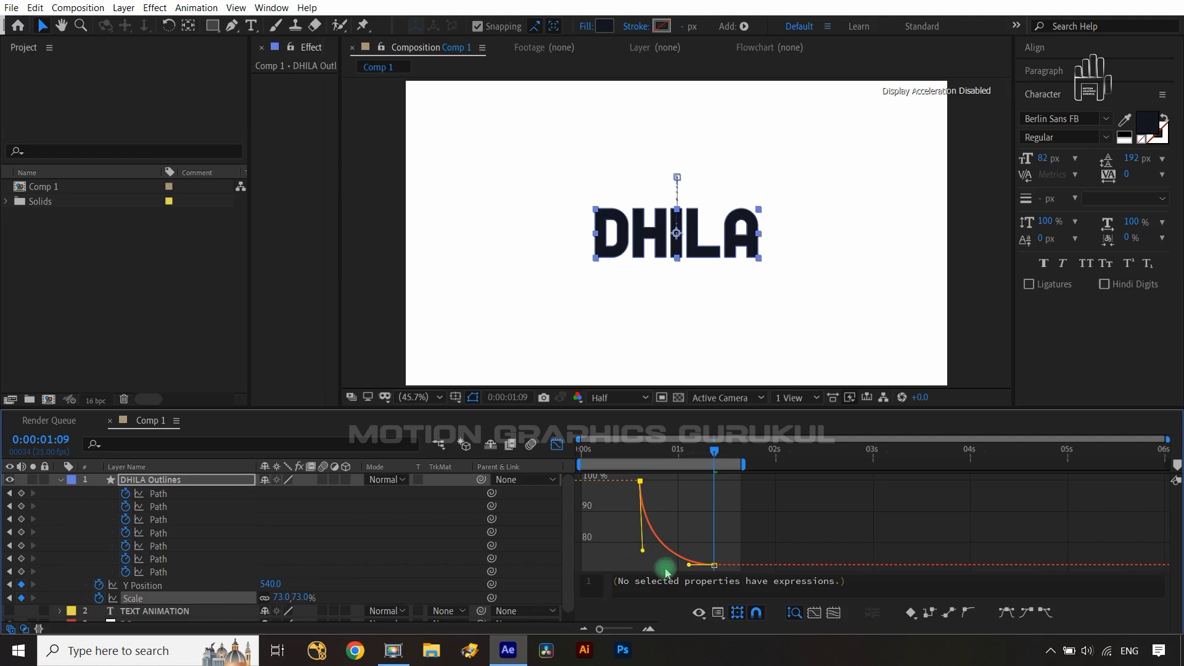
{"action": "left_click_drag", "start_coordinate": [678, 566], "coordinate": [666, 568]}
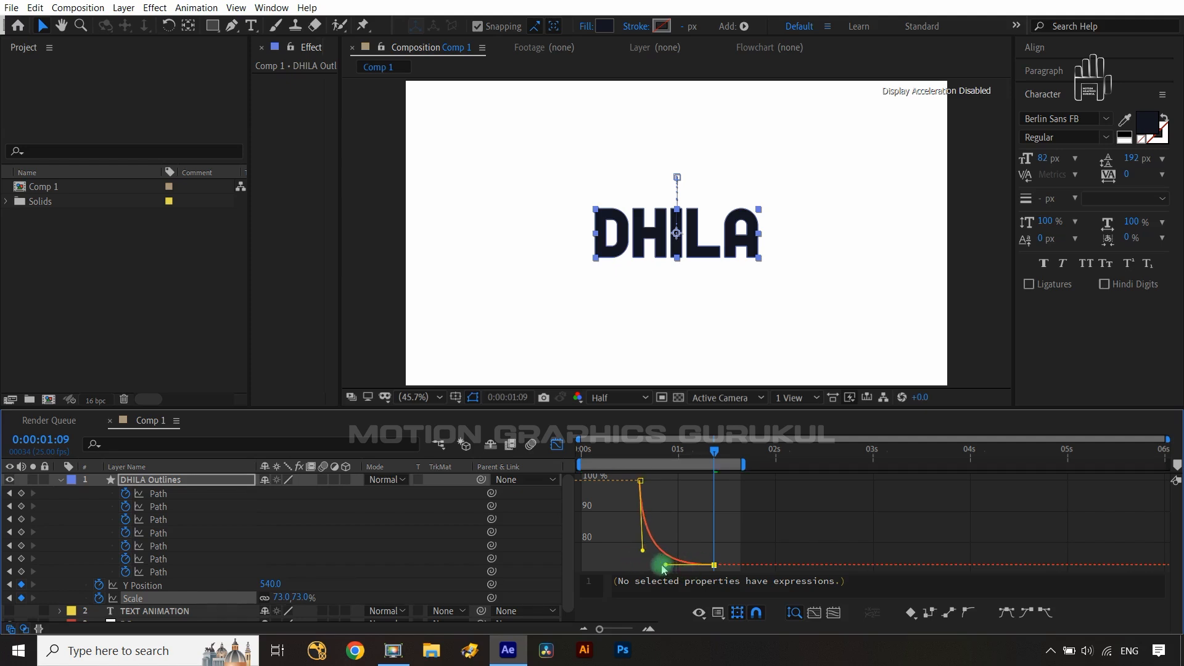
{"action": "left_click", "coordinate": [548, 450]}
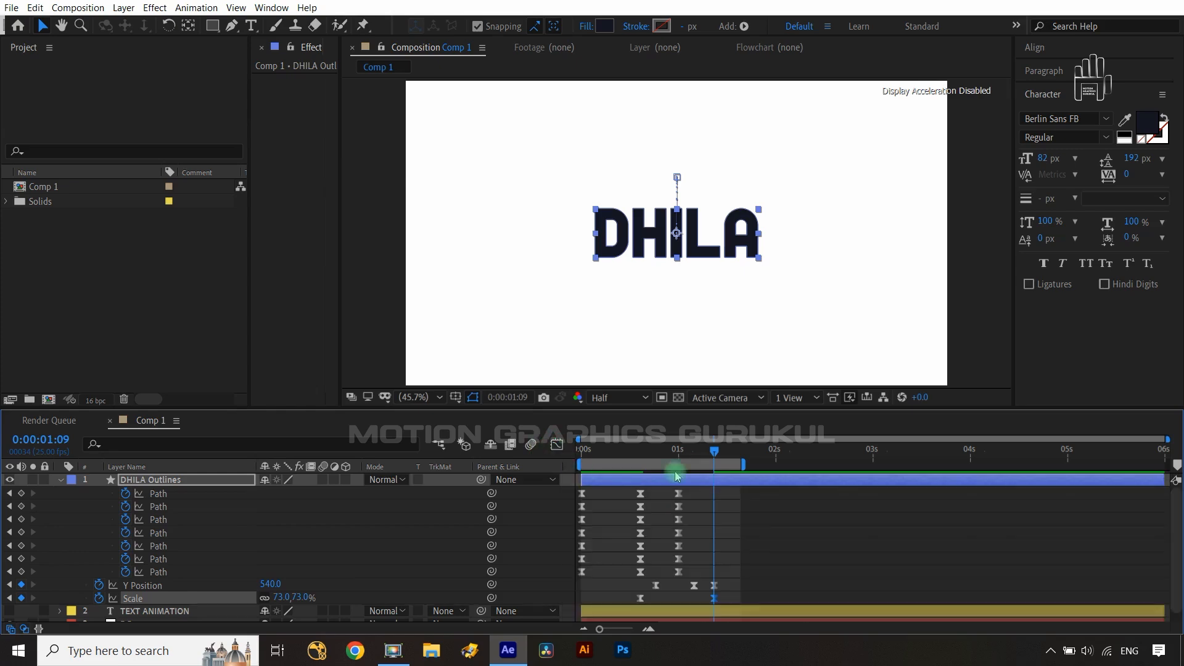
- Shift the first Scale keyframe a few frames later, previewing the animation from the start before and after
{"action": "left_click_drag", "start_coordinate": [714, 453], "coordinate": [512, 485]}
{"action": "key", "text": "space"}
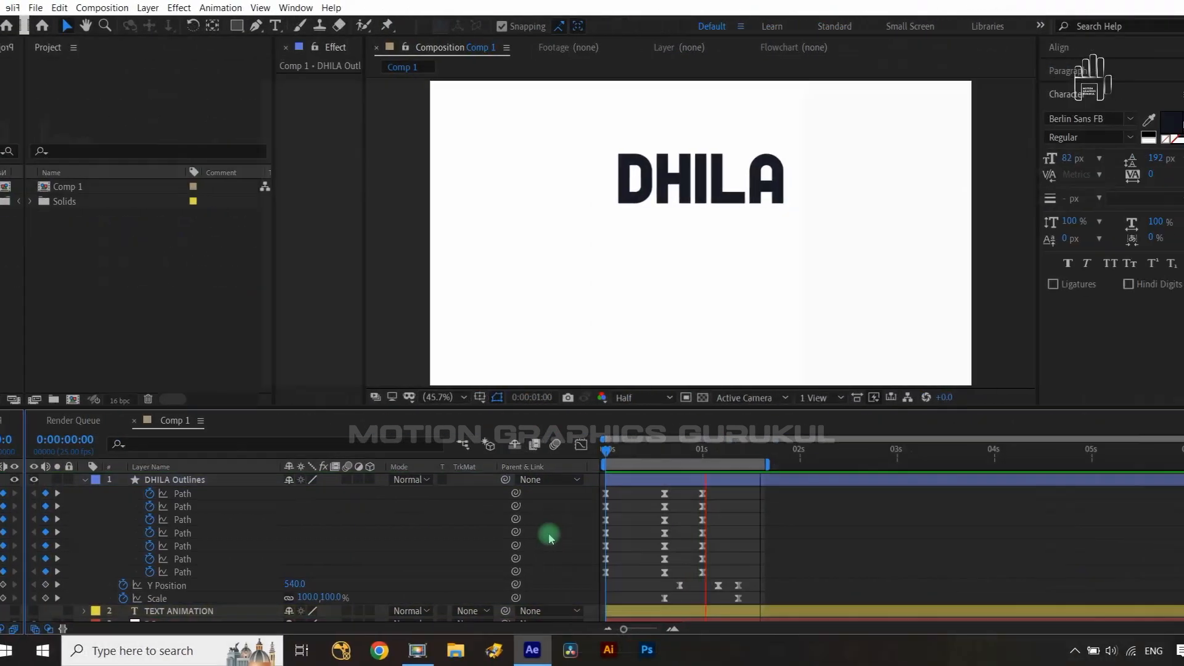
{"action": "key", "text": "space"}
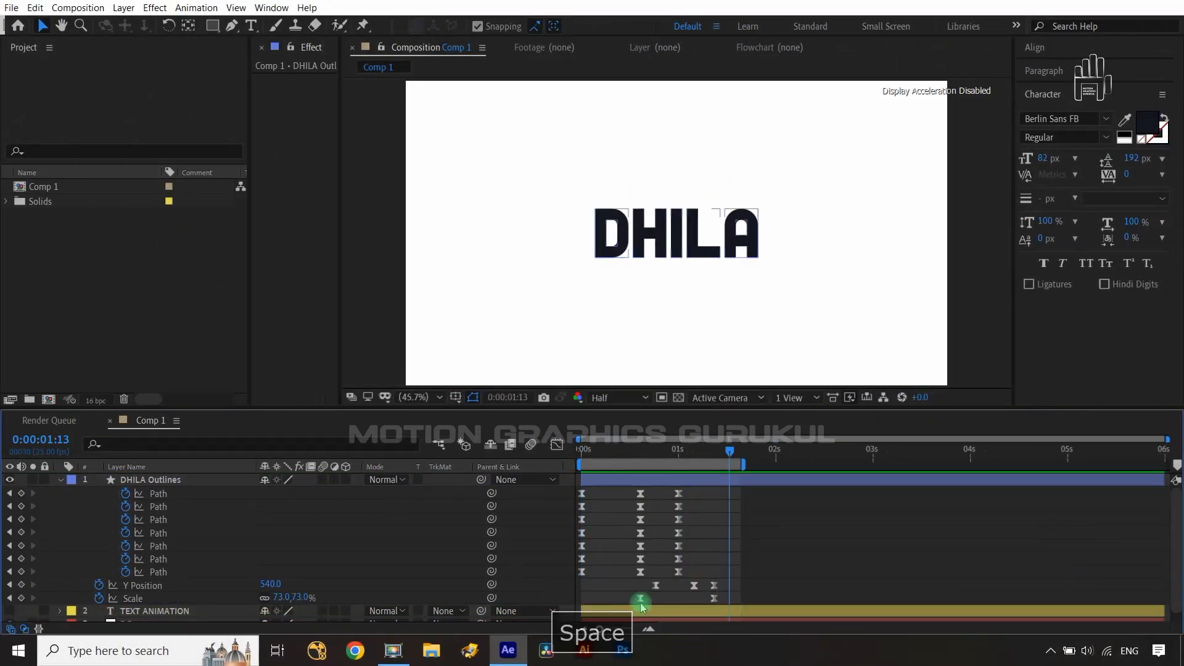
{"action": "mouse_move", "coordinate": [664, 598]}
{"action": "left_mouse_down"}
{"action": "mouse_move", "coordinate": [673, 603]}
{"action": "mouse_move", "coordinate": [655, 605]}
{"action": "left_mouse_up"}
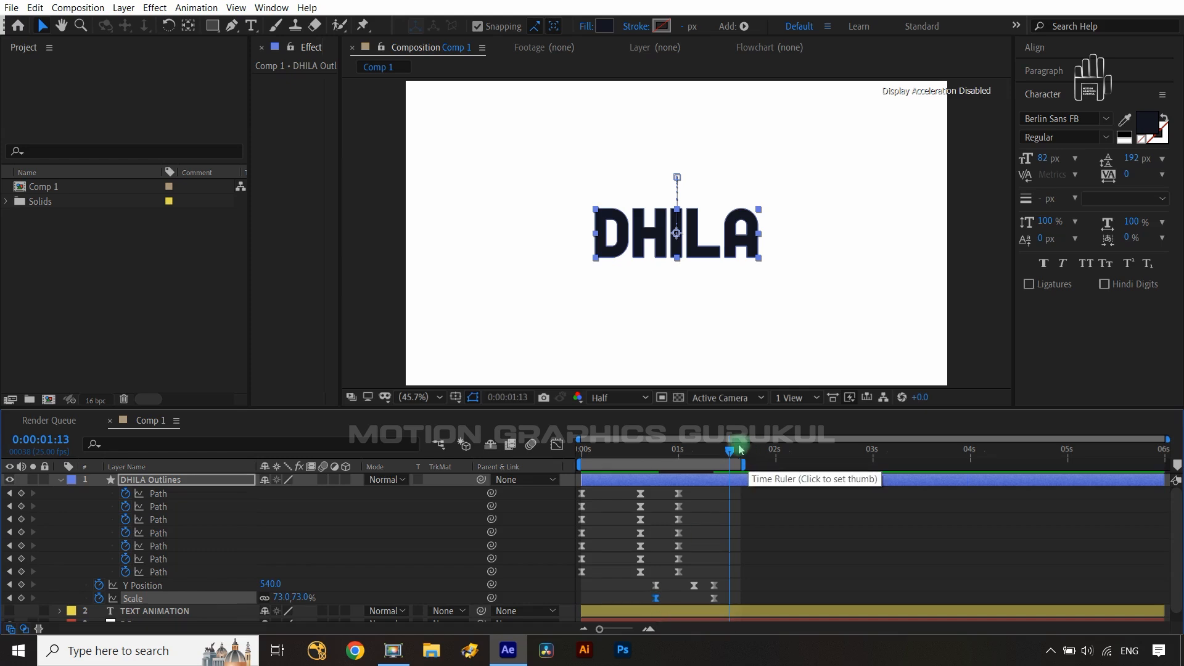
{"action": "left_click_drag", "start_coordinate": [662, 452], "coordinate": [510, 459]}
{"action": "left_click", "coordinate": [520, 509]}
{"action": "key", "text": "space"}
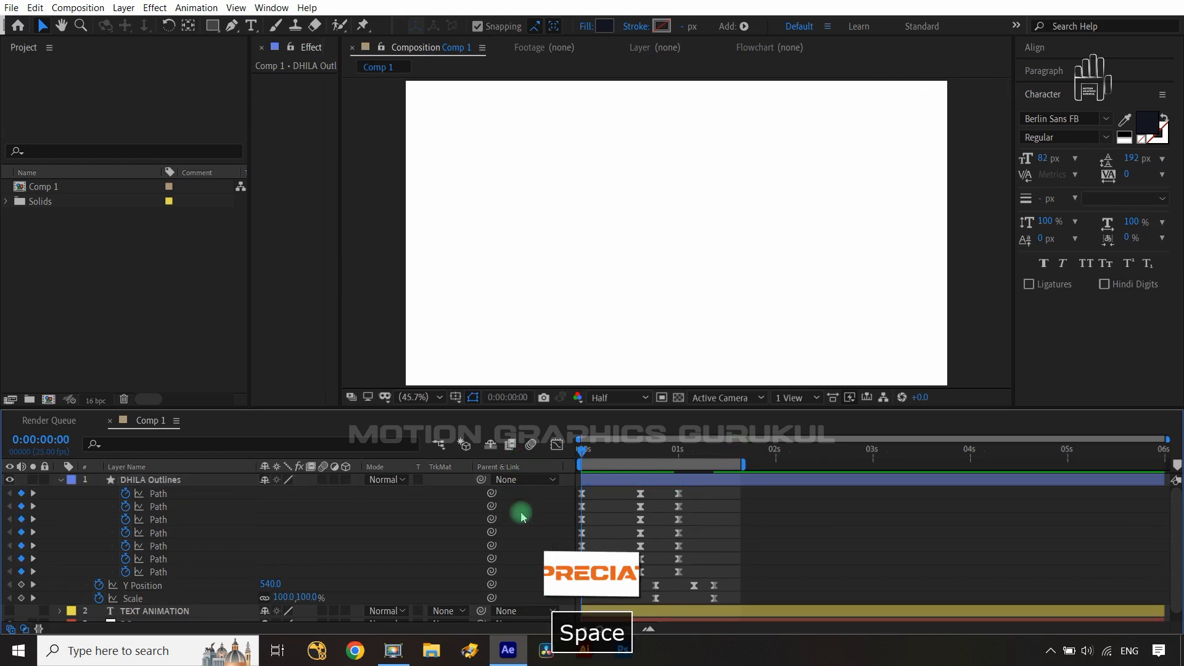